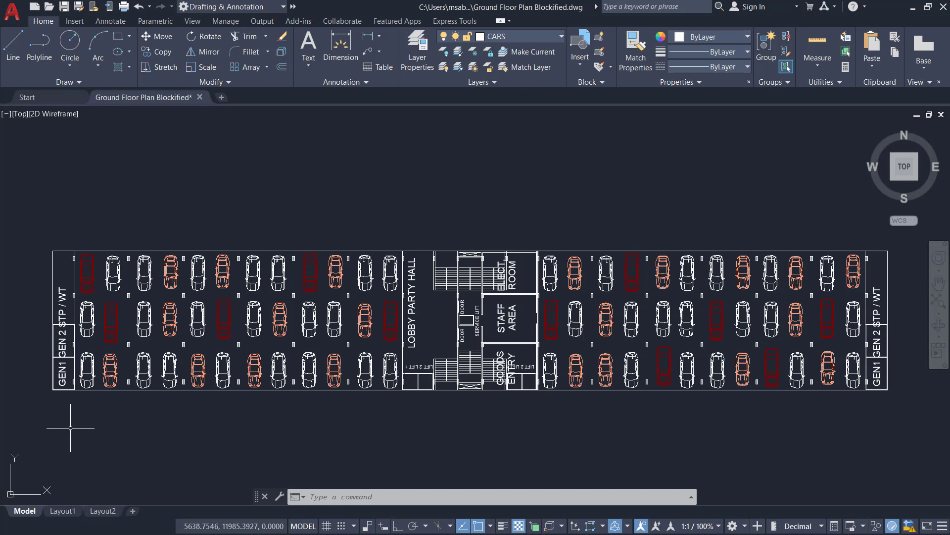
Step: Select the leftmost white car's lines and show Properties, confirming it is 86 separate objects
{"action": "scroll", "coordinate": [70, 427], "scroll_direction": "up", "scroll_amount": 2}
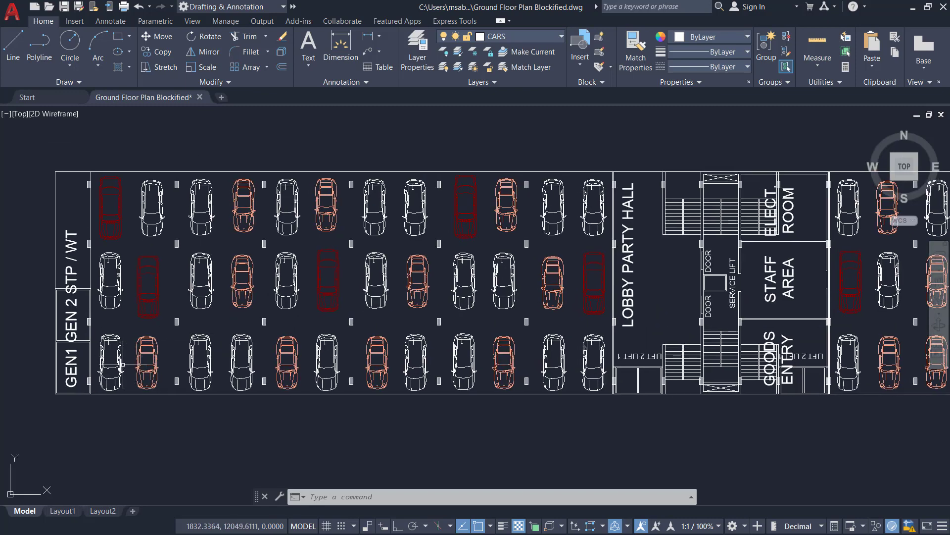
{"action": "scroll", "coordinate": [121, 350], "scroll_direction": "up", "scroll_amount": 4}
{"action": "scroll", "coordinate": [119, 371], "scroll_direction": "down", "scroll_amount": 4}
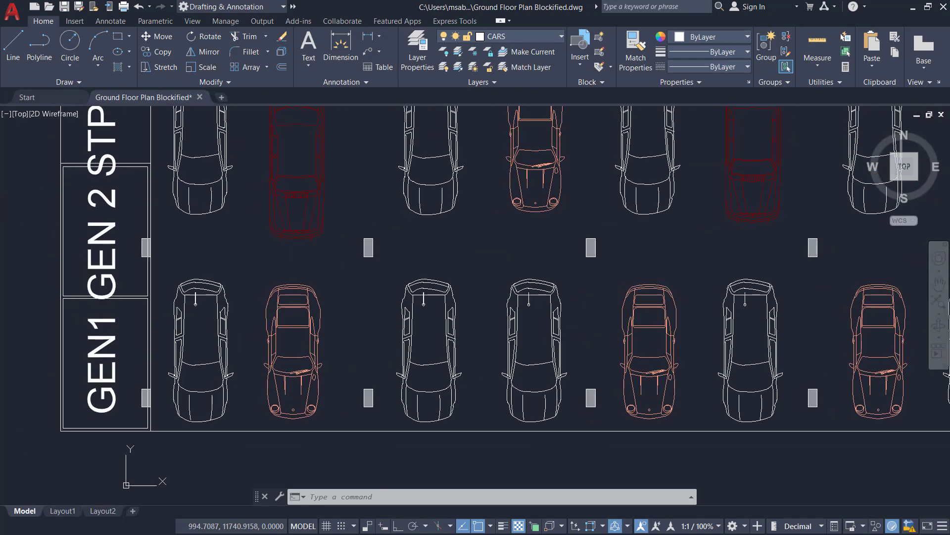
{"action": "scroll", "coordinate": [209, 375], "scroll_direction": "up", "scroll_amount": 4}
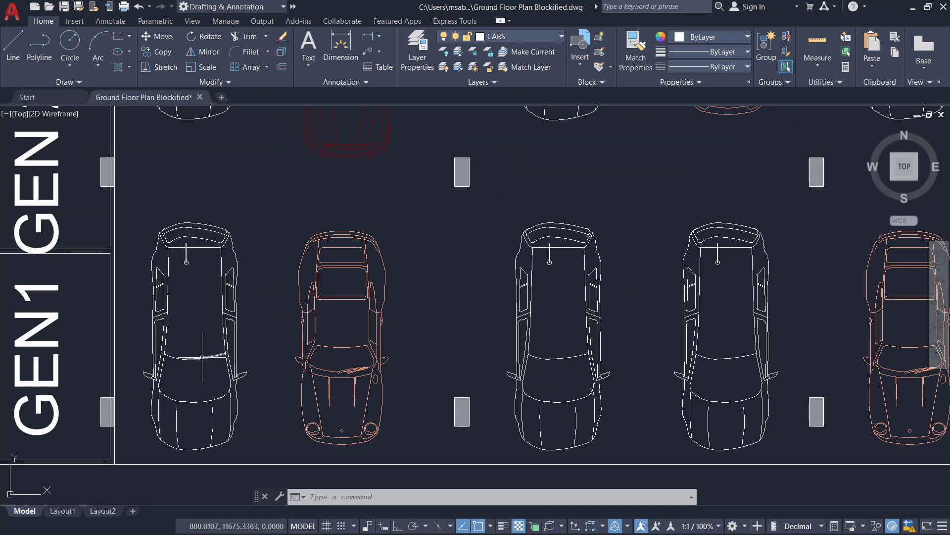
{"action": "left_click", "coordinate": [204, 358]}
{"action": "left_click", "coordinate": [173, 356]}
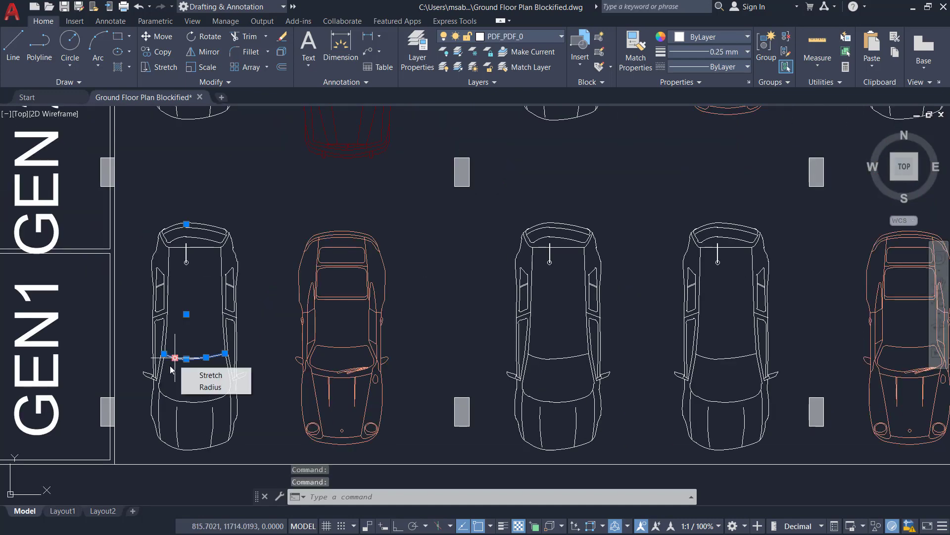
{"action": "left_click", "coordinate": [156, 337]}
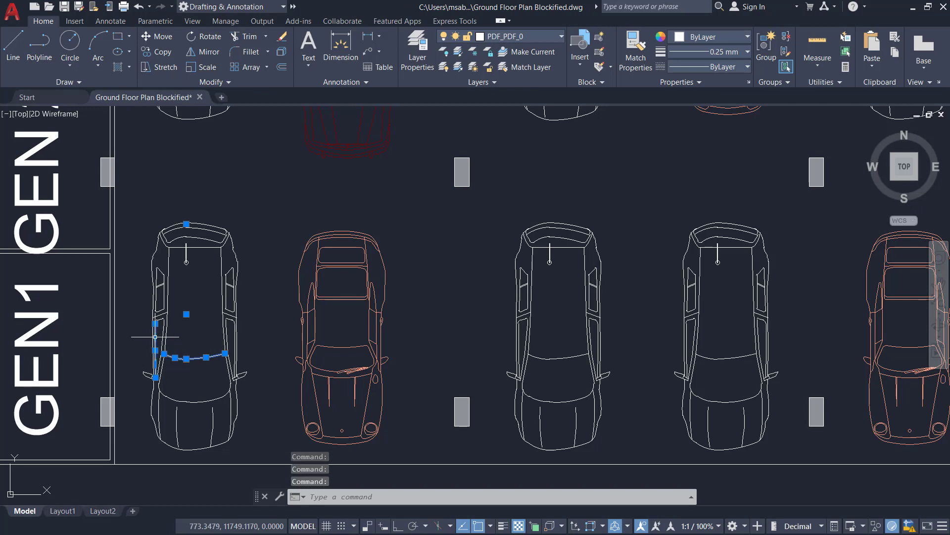
{"action": "left_click", "coordinate": [168, 303]}
{"action": "scroll", "coordinate": [149, 346], "scroll_direction": "down", "scroll_amount": 2}
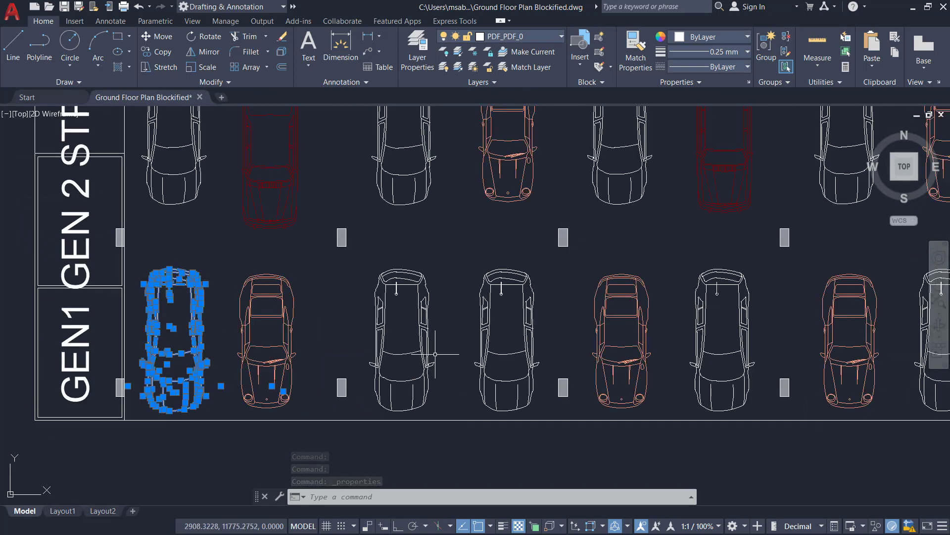
{"action": "key", "text": "ctrl+1"}
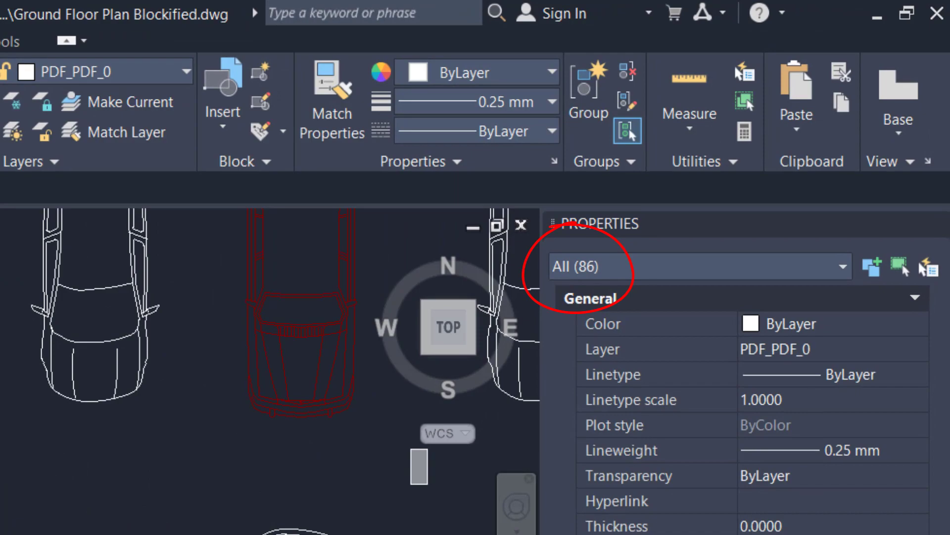
{"action": "key", "text": "Escape"}
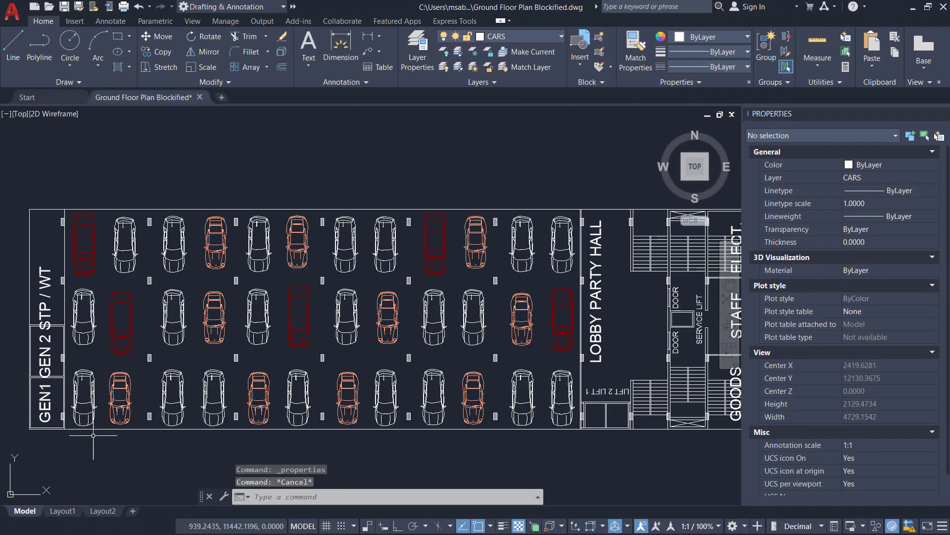
Step: Window-select the left car's lines, then cancel the selection
{"action": "scroll", "coordinate": [93, 435], "scroll_direction": "down", "scroll_amount": 1}
{"action": "scroll", "coordinate": [91, 452], "scroll_direction": "up", "scroll_amount": 1}
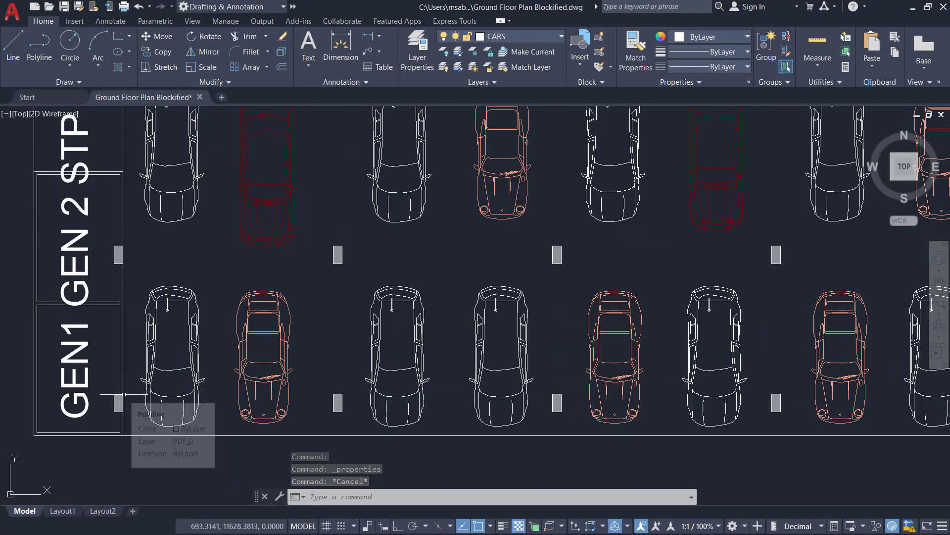
{"action": "left_click", "coordinate": [133, 271]}
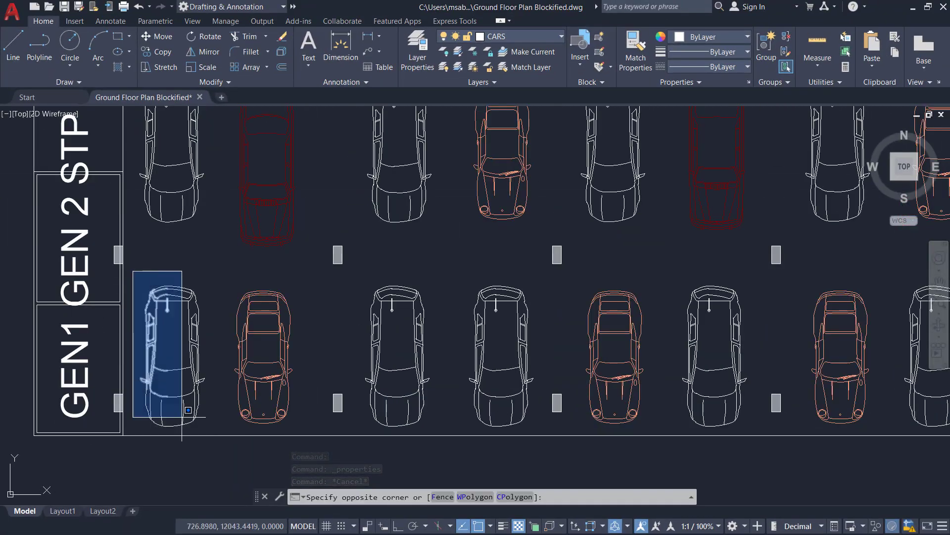
{"action": "left_click", "coordinate": [211, 475]}
{"action": "key", "text": "Escape"}
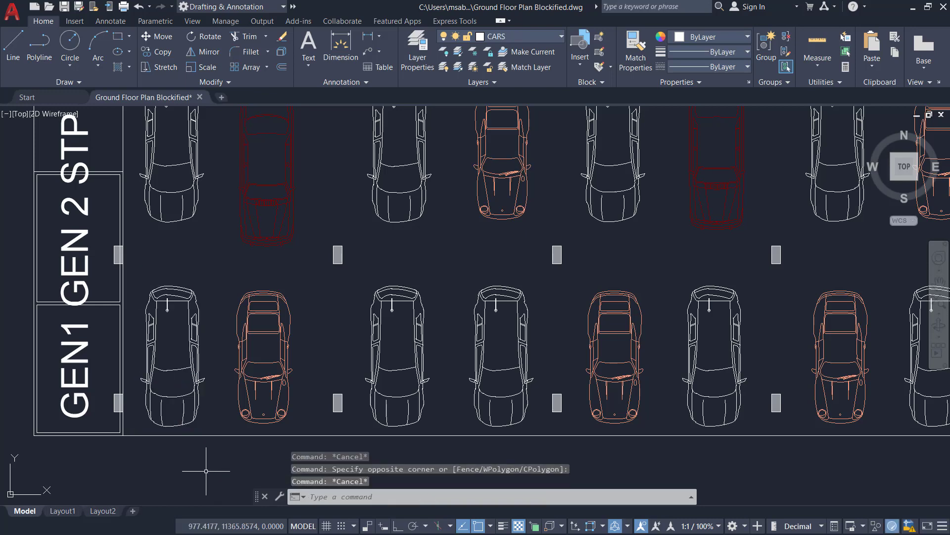
Step: Zoom in and out around the full parking plan
{"action": "scroll", "coordinate": [205, 469], "scroll_direction": "down", "scroll_amount": 4}
{"action": "scroll", "coordinate": [208, 470], "scroll_direction": "up", "scroll_amount": 2}
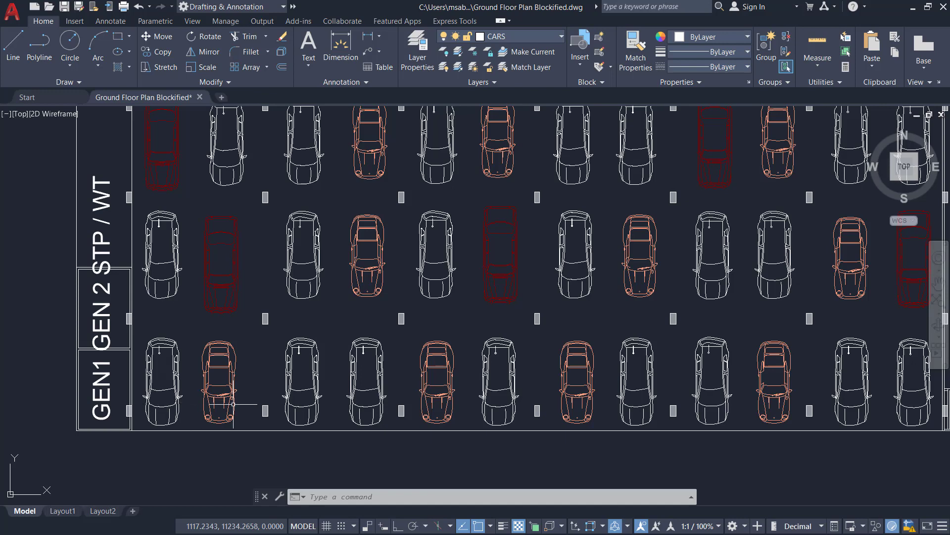
{"action": "scroll", "coordinate": [213, 400], "scroll_direction": "down", "scroll_amount": 2}
{"action": "scroll", "coordinate": [249, 412], "scroll_direction": "up", "scroll_amount": 2}
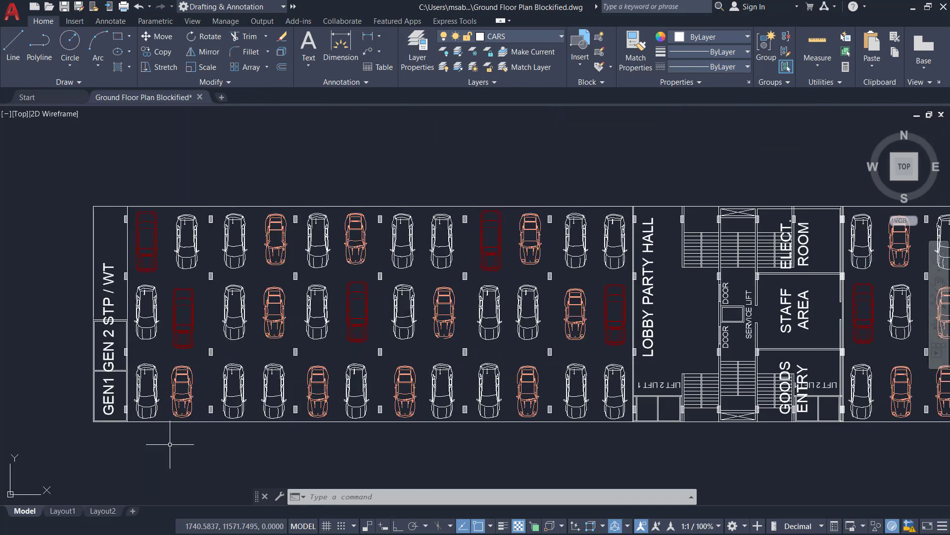
{"action": "scroll", "coordinate": [131, 427], "scroll_direction": "up", "scroll_amount": 2}
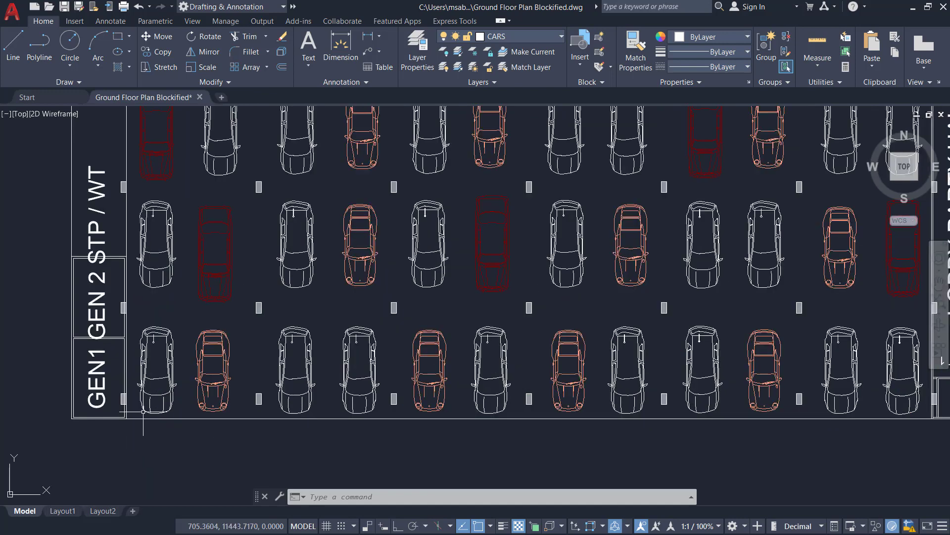
{"action": "scroll", "coordinate": [145, 409], "scroll_direction": "up", "scroll_amount": 2}
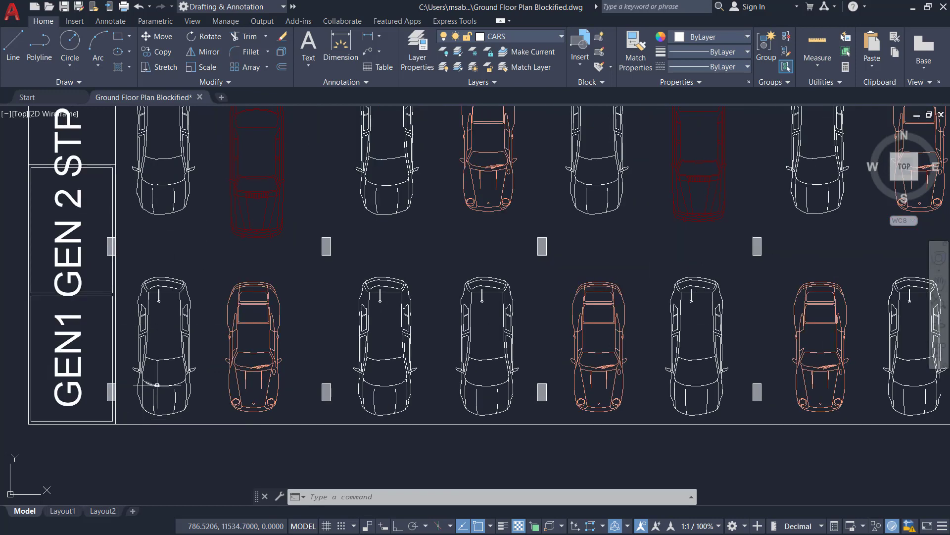
{"action": "scroll", "coordinate": [208, 325], "scroll_direction": "down", "scroll_amount": 4}
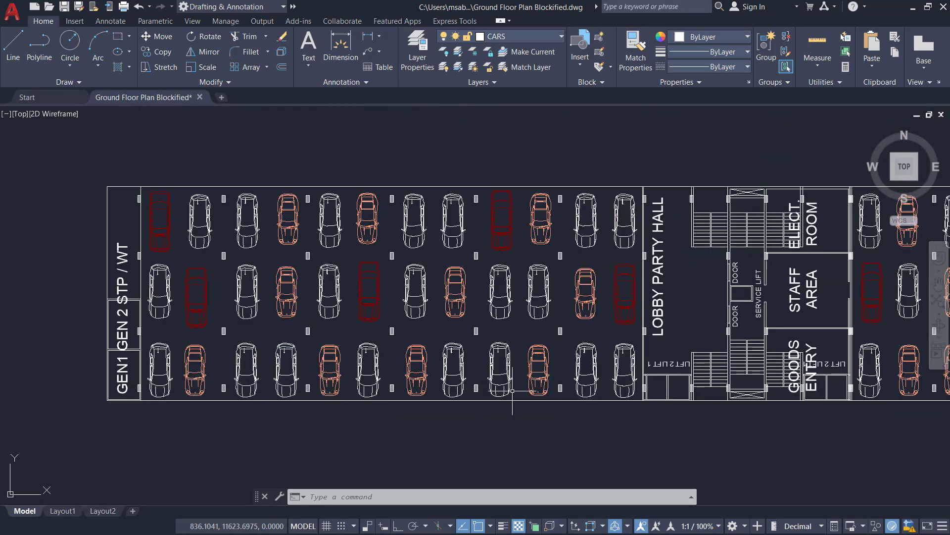
{"action": "scroll", "coordinate": [250, 385], "scroll_direction": "up", "scroll_amount": 1}
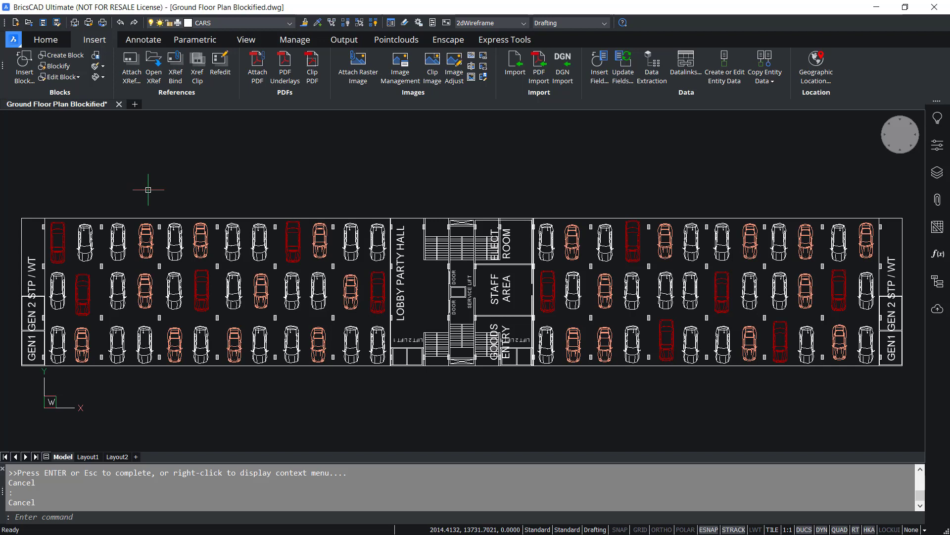
Step: Blockify the left car from its front endpoint across the entire drawing as block CAR1
{"action": "left_click", "coordinate": [59, 66]}
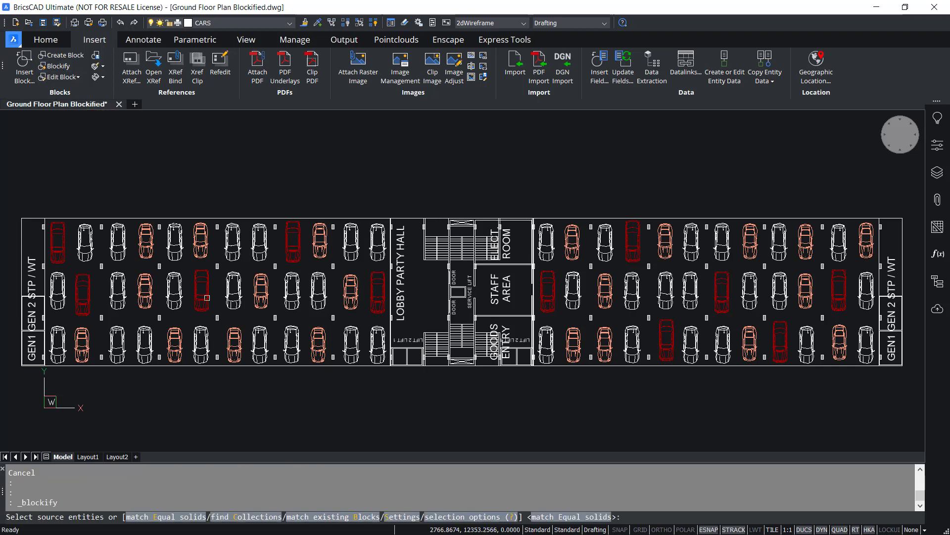
{"action": "scroll", "coordinate": [33, 366], "scroll_direction": "up", "scroll_amount": 5}
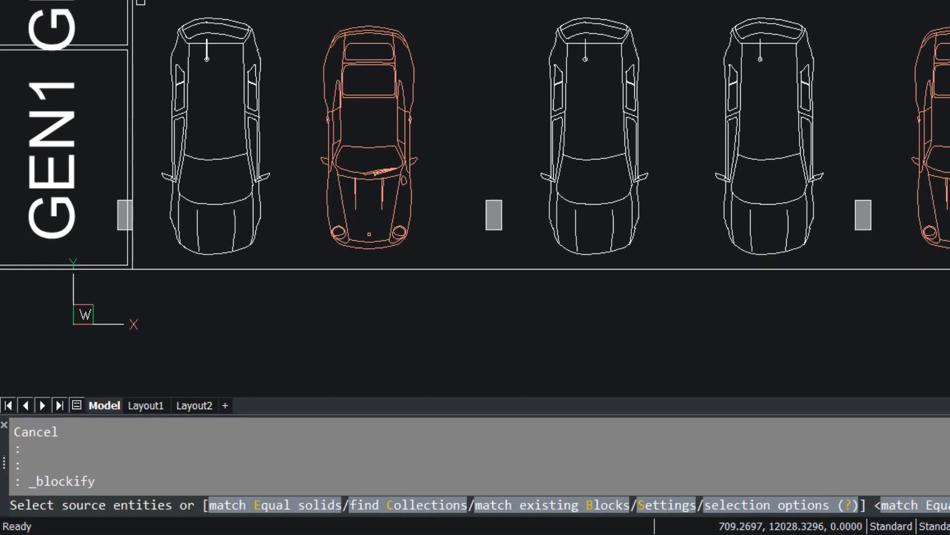
{"action": "left_click", "coordinate": [136, 15]}
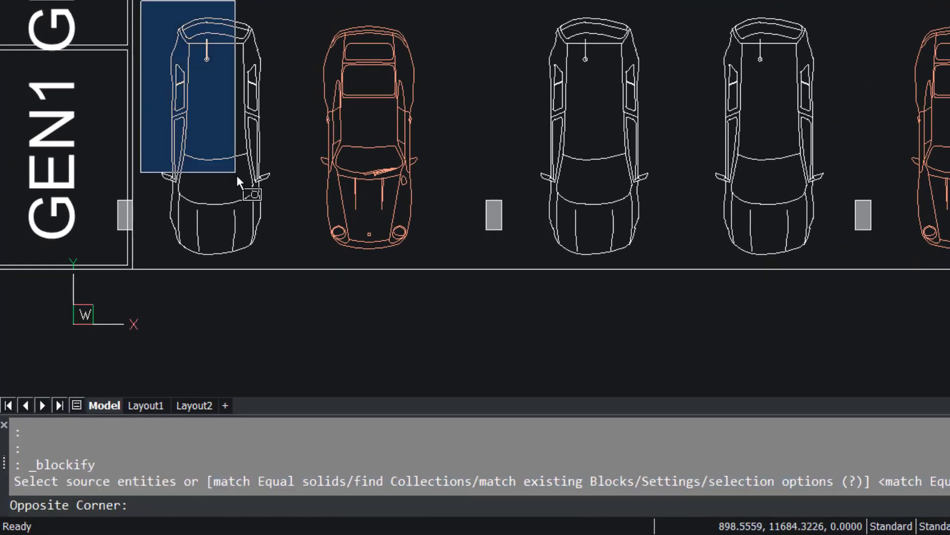
{"action": "left_click", "coordinate": [286, 289]}
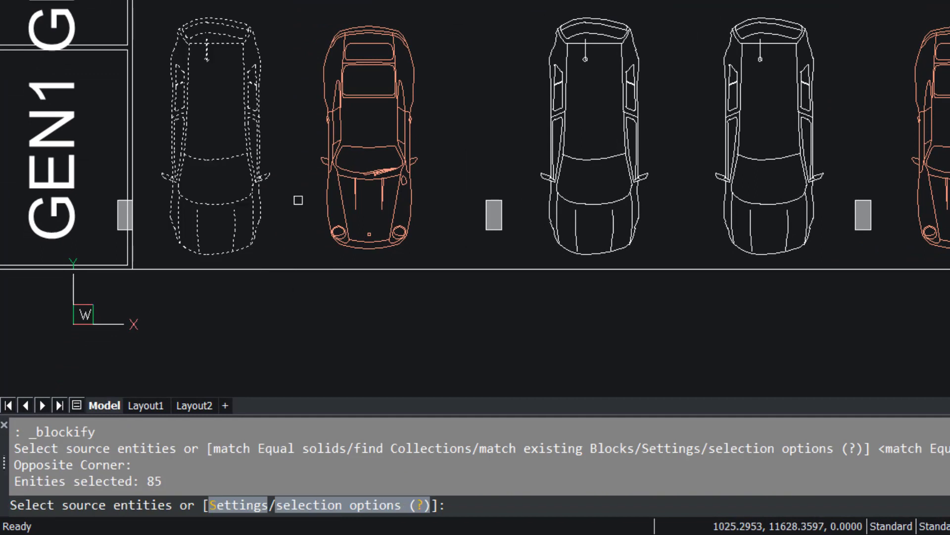
{"action": "key", "text": "Return"}
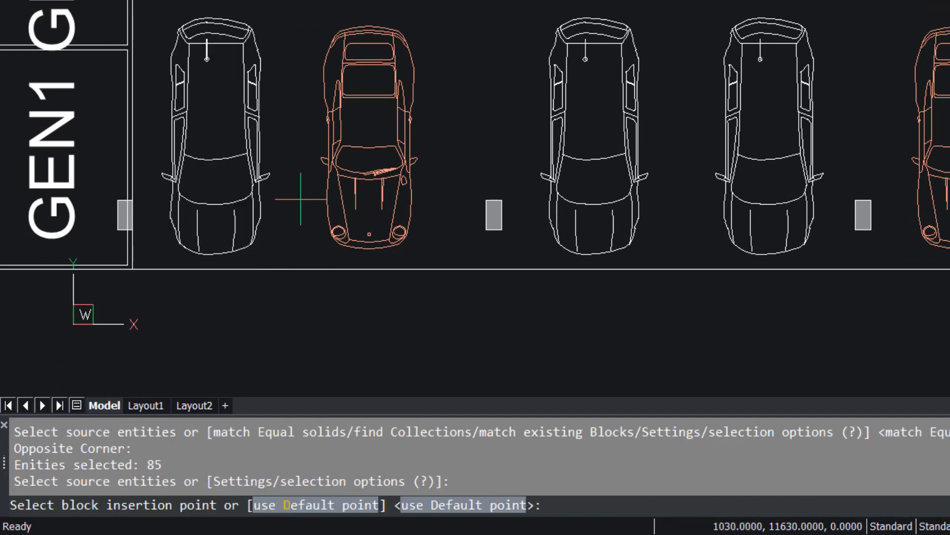
{"action": "left_click", "coordinate": [216, 254]}
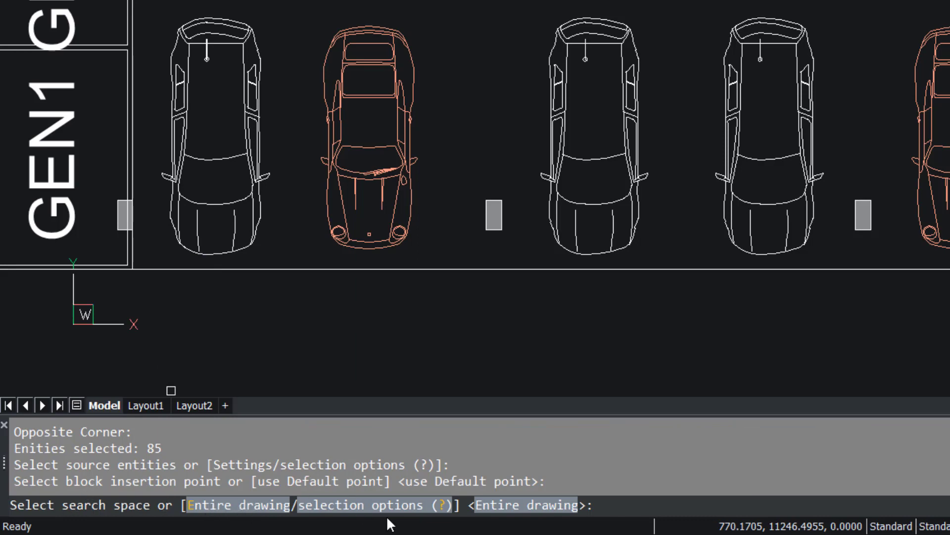
{"action": "left_click", "coordinate": [526, 510]}
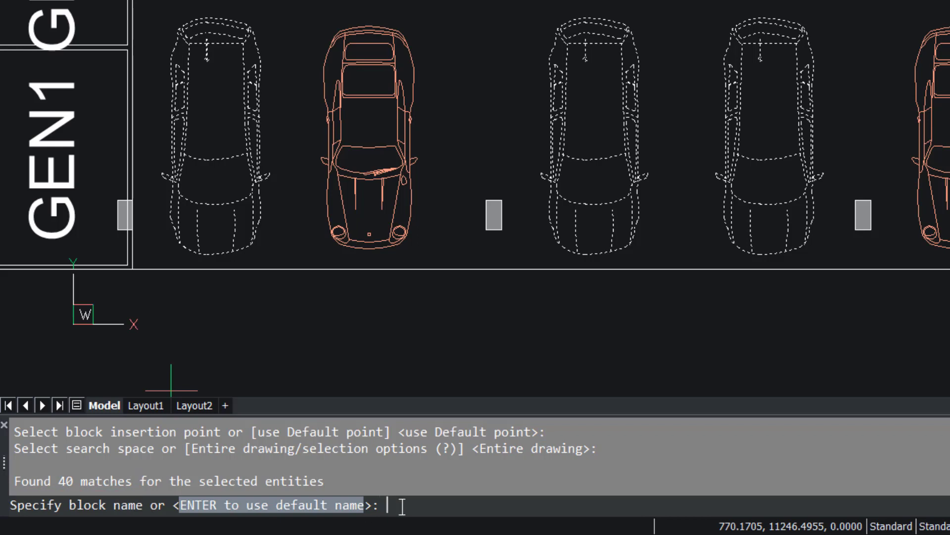
{"action": "type", "text": "AR1"}
{"action": "key", "text": "Return"}
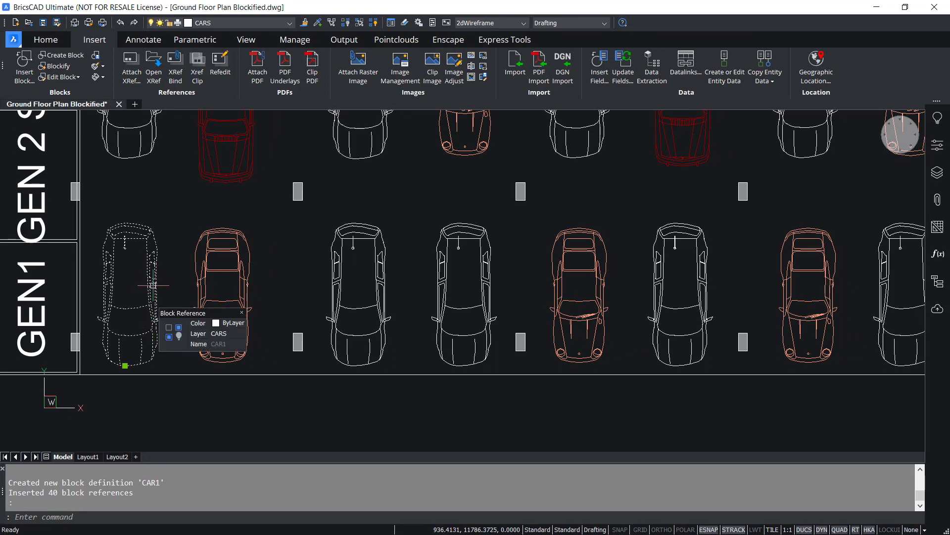
Step: Pick several CAR1 car blocks along the row, then clear the selection
{"action": "key", "text": "Escape"}
{"action": "left_click", "coordinate": [154, 332]}
{"action": "left_click", "coordinate": [382, 329]}
{"action": "left_click", "coordinate": [483, 326]}
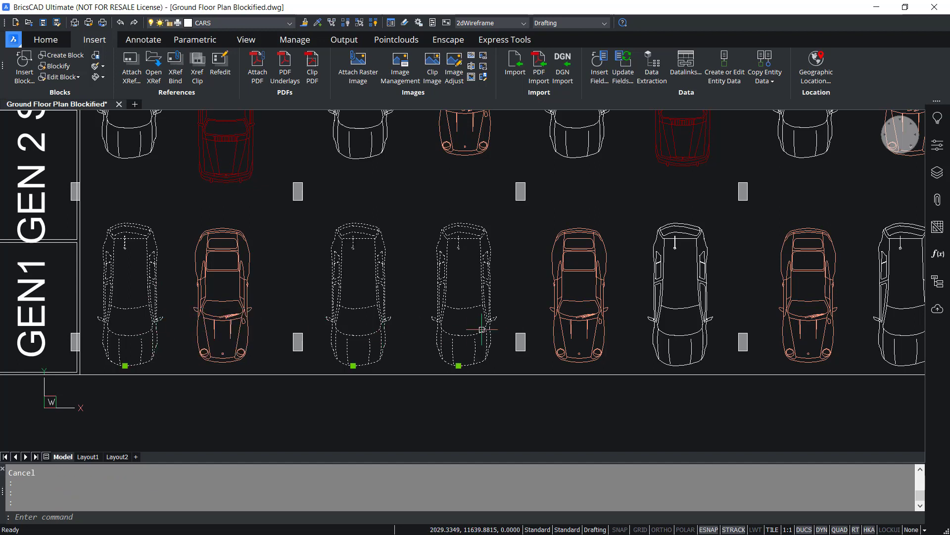
{"action": "left_click", "coordinate": [672, 334]}
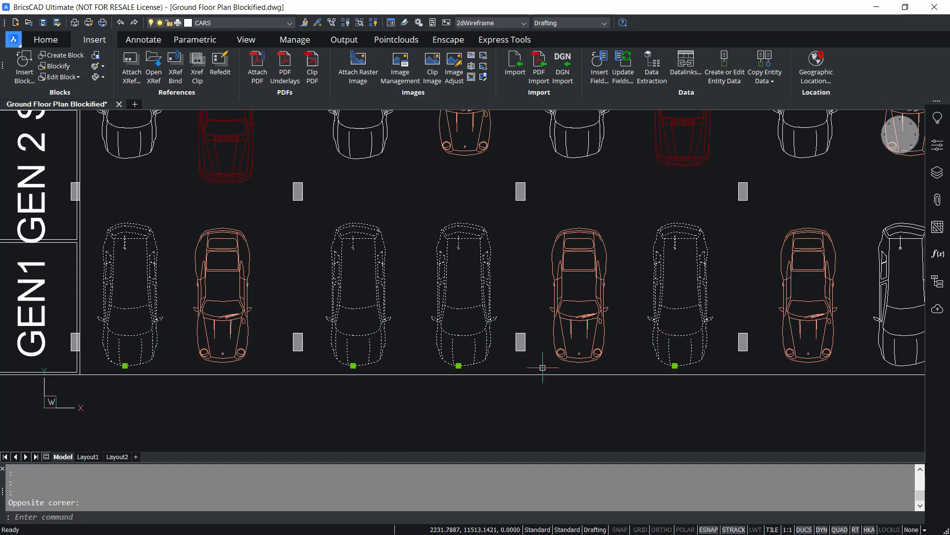
{"action": "key", "text": "Escape"}
{"action": "scroll", "coordinate": [144, 410], "scroll_direction": "down", "scroll_amount": 2}
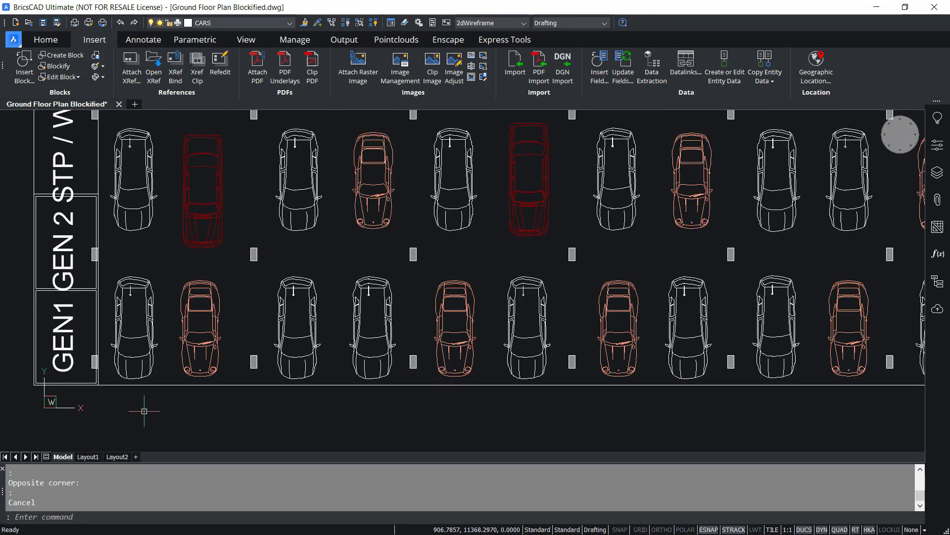
{"action": "key", "text": "Escape"}
Step: Select the bottom-left car and use Select Similar to pick all matching cars
{"action": "left_click", "coordinate": [145, 357]}
{"action": "mouse_move", "coordinate": [145, 357]}
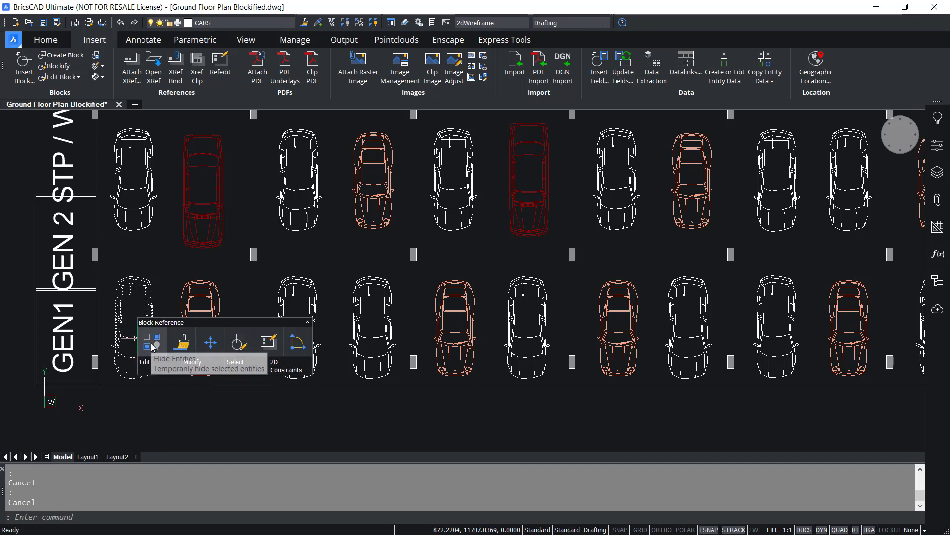
{"action": "mouse_move", "coordinate": [232, 366]}
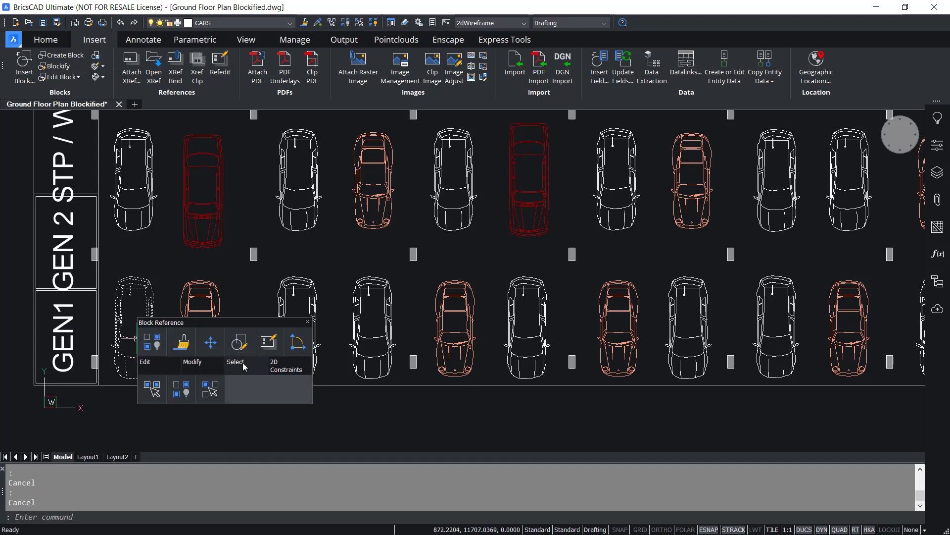
{"action": "left_click", "coordinate": [162, 392]}
{"action": "scroll", "coordinate": [299, 213], "scroll_direction": "down", "scroll_amount": 5}
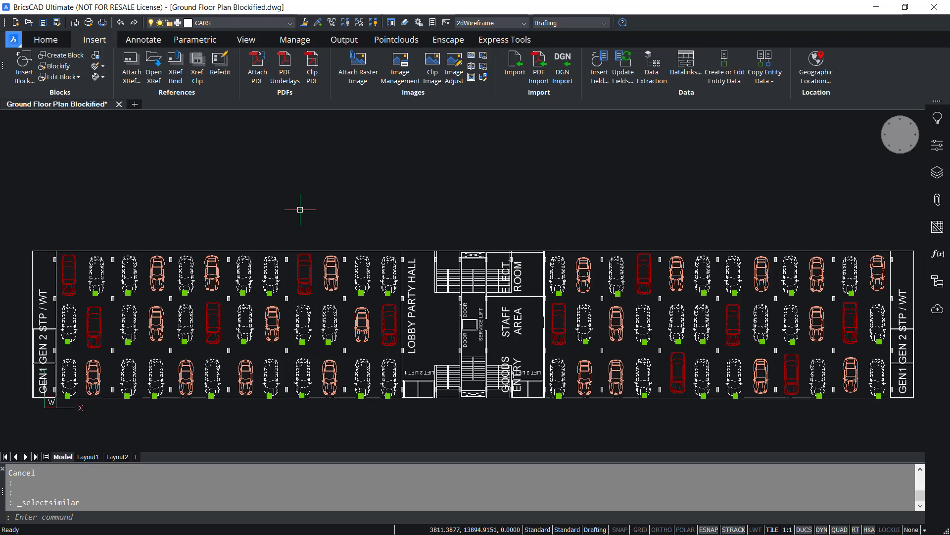
Step: Convert the selected matching cars into a new block CAR3 with 11 references
{"action": "key", "text": "Escape"}
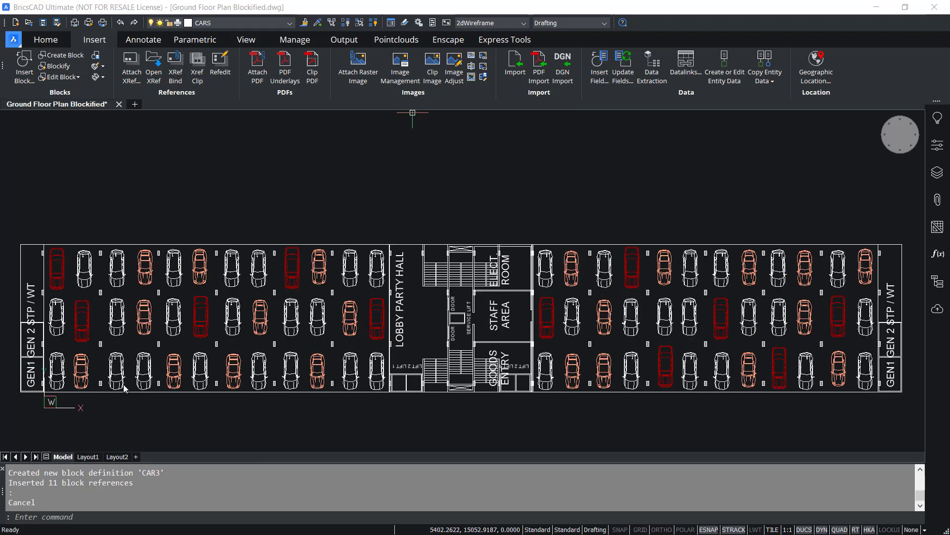
{"action": "left_click", "coordinate": [70, 410]}
{"action": "scroll", "coordinate": [47, 348], "scroll_direction": "up", "scroll_amount": 4}
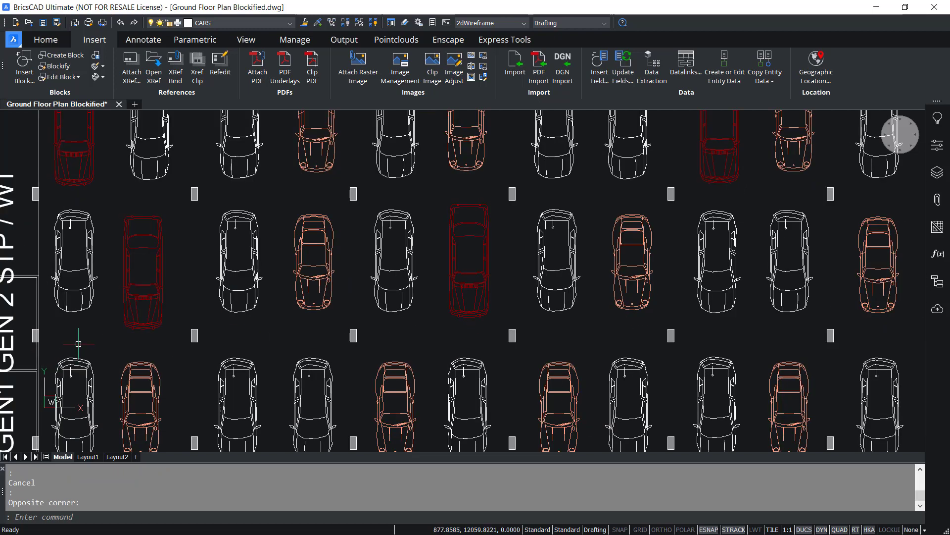
{"action": "scroll", "coordinate": [78, 343], "scroll_direction": "down", "scroll_amount": 3}
{"action": "scroll", "coordinate": [178, 297], "scroll_direction": "down", "scroll_amount": 3}
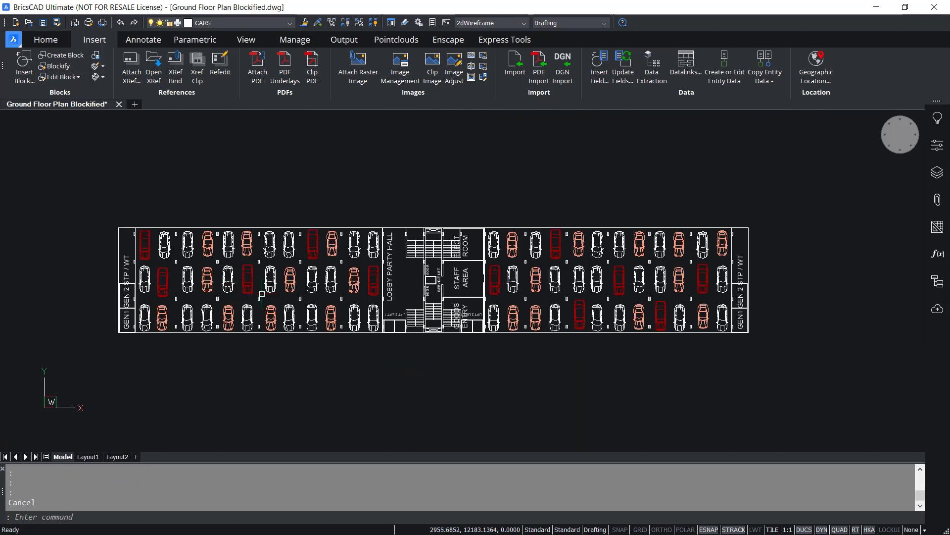
Step: Save the drawing from the application menu
{"action": "scroll", "coordinate": [262, 294], "scroll_direction": "up", "scroll_amount": 1}
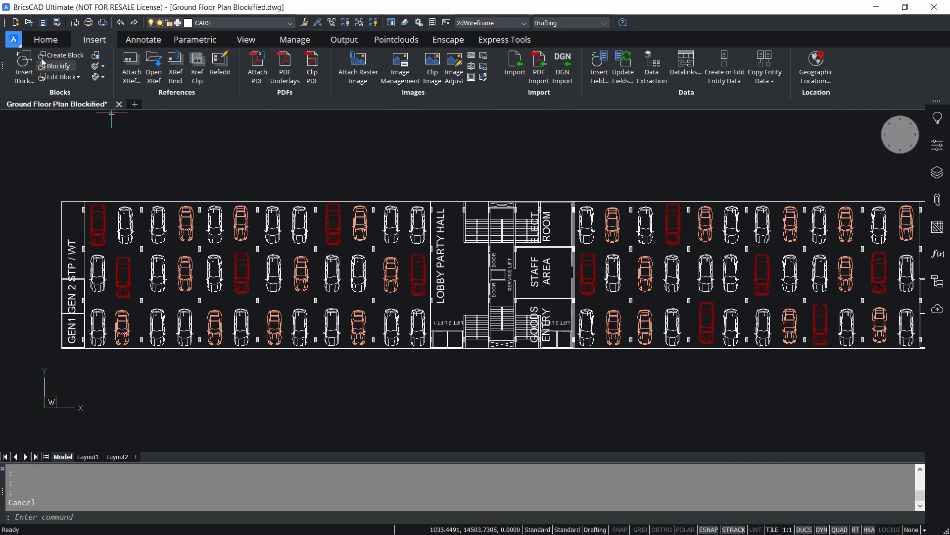
{"action": "left_click", "coordinate": [13, 39]}
{"action": "left_click", "coordinate": [31, 157]}
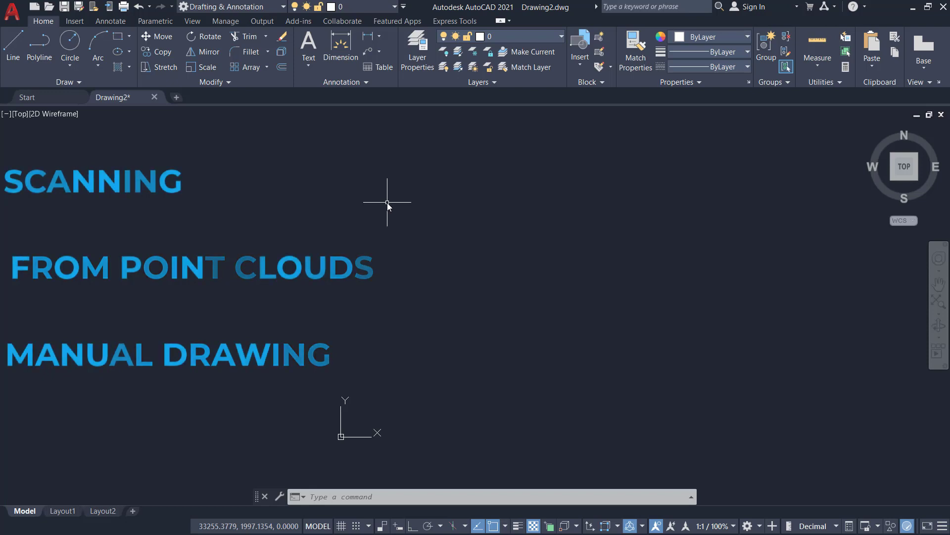
Step: Restore the erased point-cloud floor plan with OOPS and zoom around to inspect it
{"action": "type", "text": "OOPS"}
{"action": "key", "text": "Return"}
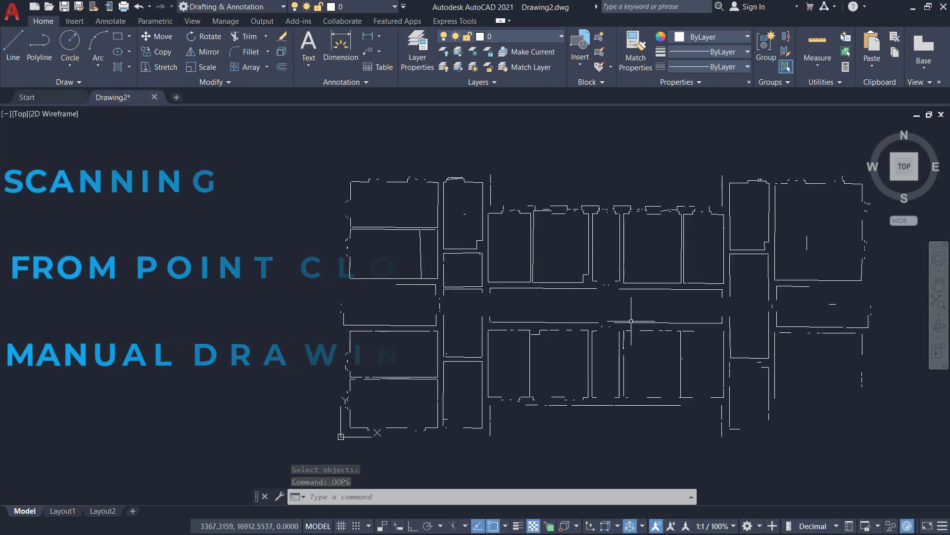
{"action": "scroll", "coordinate": [446, 275], "scroll_direction": "up", "scroll_amount": 2}
{"action": "scroll", "coordinate": [445, 275], "scroll_direction": "down", "scroll_amount": 2}
{"action": "scroll", "coordinate": [478, 299], "scroll_direction": "up", "scroll_amount": 2}
{"action": "scroll", "coordinate": [470, 294], "scroll_direction": "down", "scroll_amount": 2}
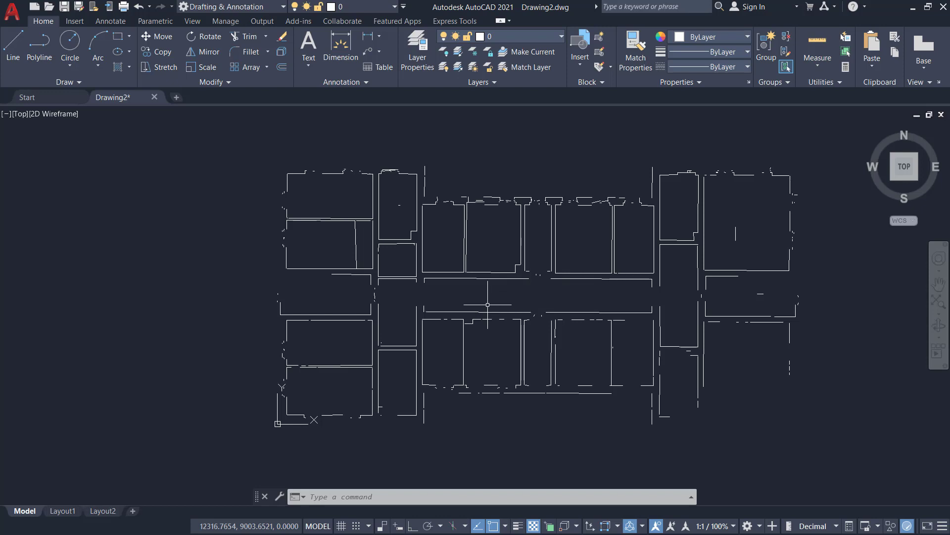
{"action": "scroll", "coordinate": [443, 290], "scroll_direction": "up", "scroll_amount": 1}
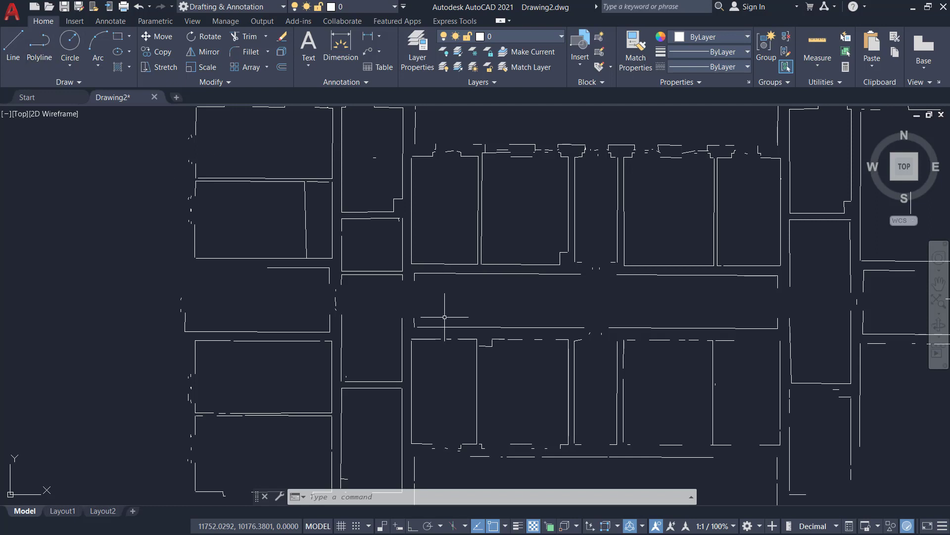
{"action": "scroll", "coordinate": [484, 311], "scroll_direction": "down", "scroll_amount": 2}
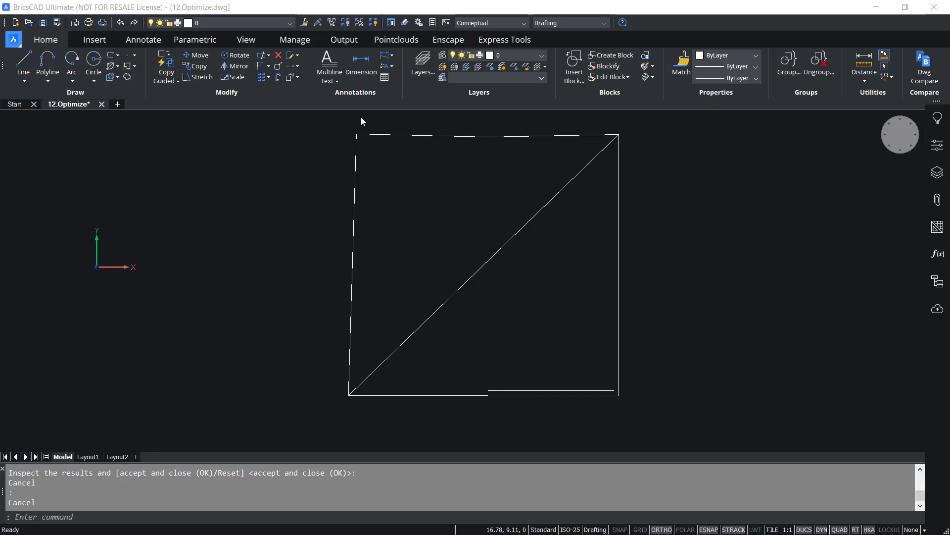
Step: Show the Manage tab's drawing optimization tools for the 12.Optimize square
{"action": "left_click", "coordinate": [295, 40]}
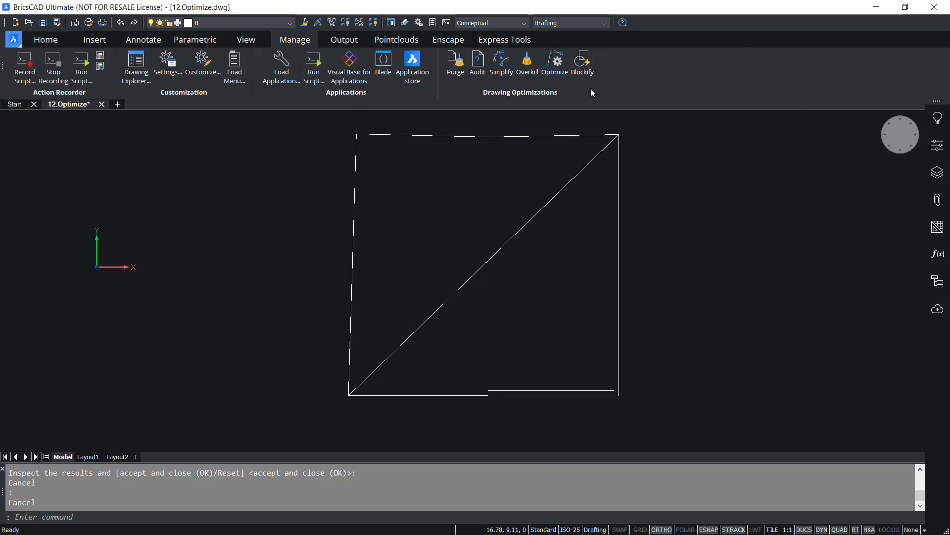
Step: Start Optimize, review its settings including Distance tolerance, then cancel the command
{"action": "left_click", "coordinate": [555, 64]}
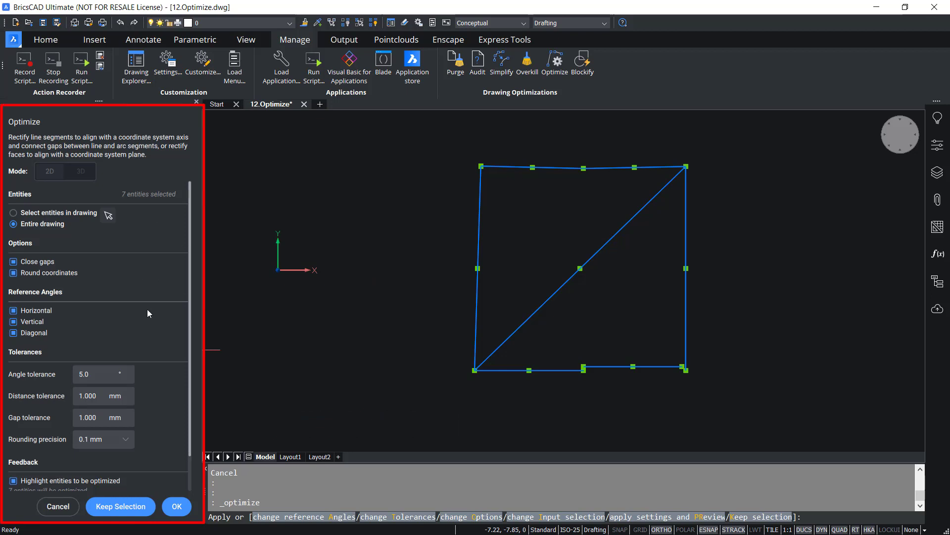
{"action": "mouse_move", "coordinate": [51, 175]}
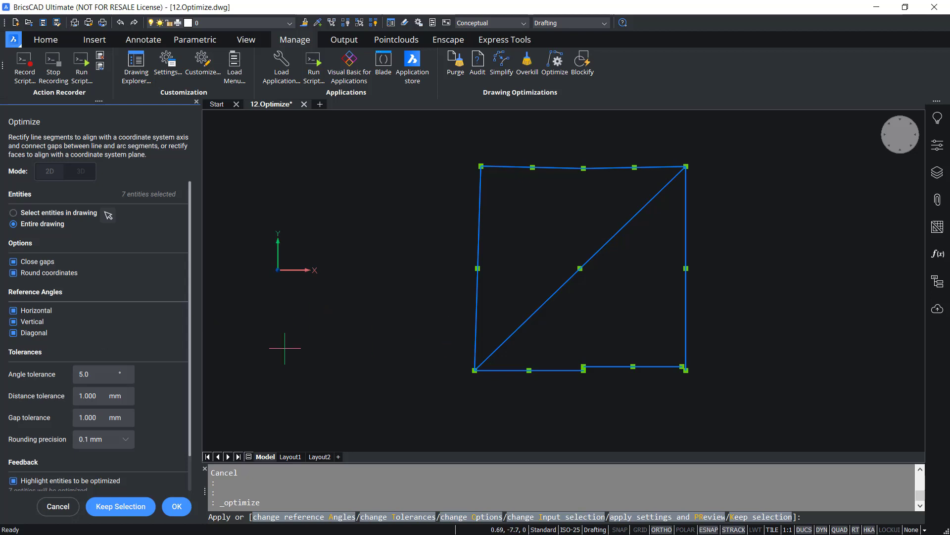
{"action": "left_click", "coordinate": [102, 396]}
{"action": "scroll", "coordinate": [609, 371], "scroll_direction": "up", "scroll_amount": 5}
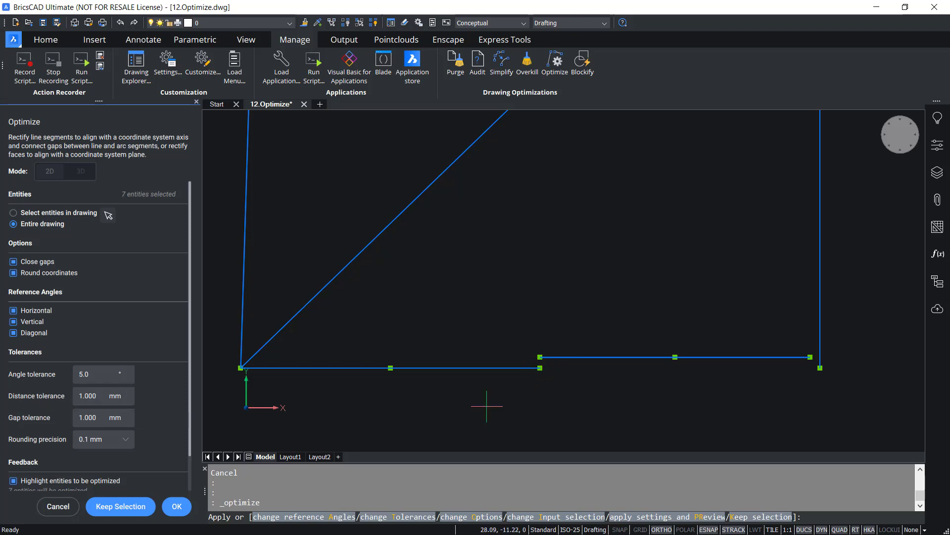
{"action": "key", "text": "Escape"}
Step: Select both bottom-edge line segments to compare their 0.38 offset
{"action": "scroll", "coordinate": [436, 367], "scroll_direction": "up", "scroll_amount": 3}
{"action": "key", "text": "Escape"}
{"action": "left_click", "coordinate": [438, 366]}
{"action": "left_click", "coordinate": [463, 344]}
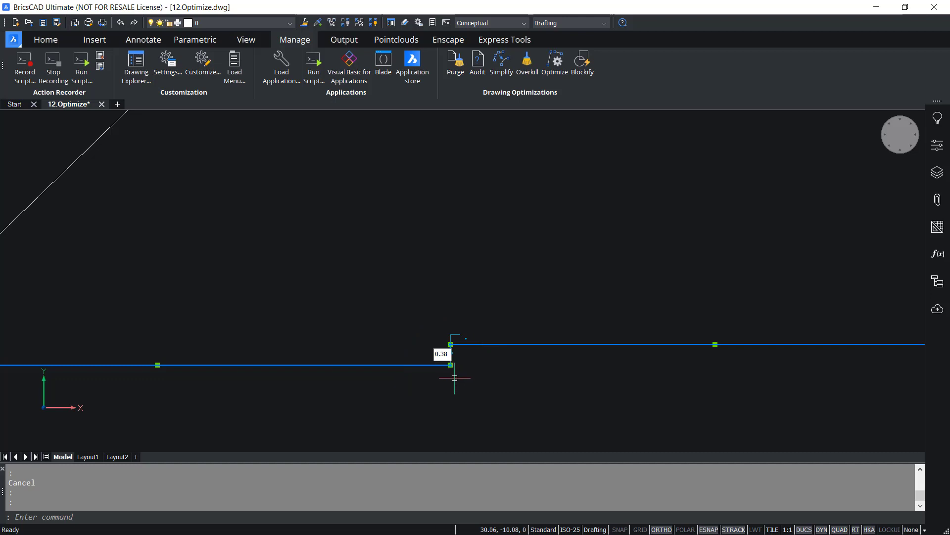
Step: Cancel Optimize and select the bottom and right lines at the 0.35 corner gap
{"action": "left_click", "coordinate": [555, 64]}
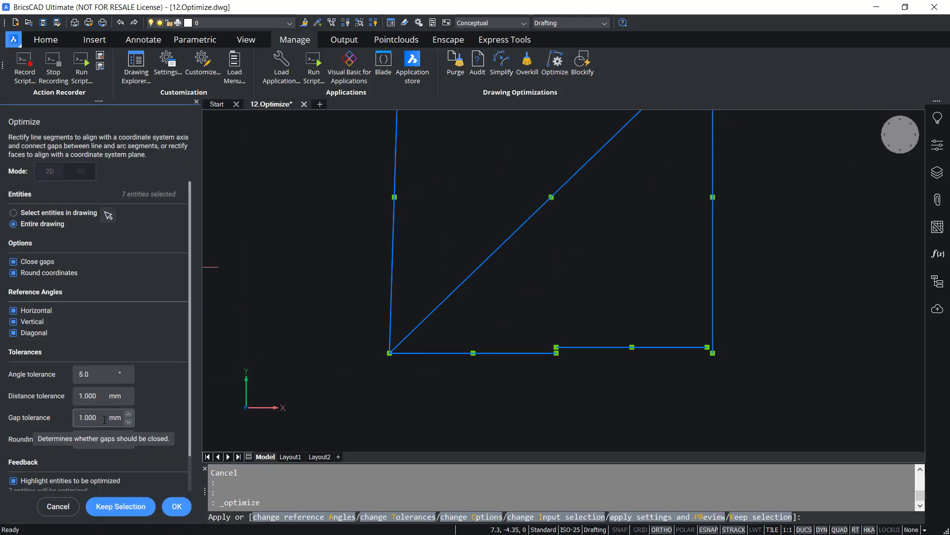
{"action": "left_click", "coordinate": [68, 506]}
{"action": "scroll", "coordinate": [651, 369], "scroll_direction": "up", "scroll_amount": 5}
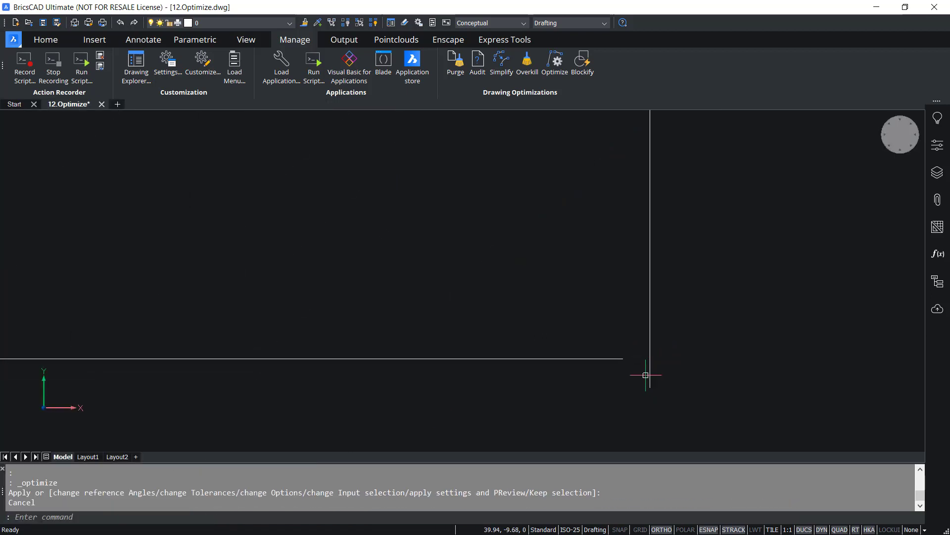
{"action": "left_click", "coordinate": [601, 359]}
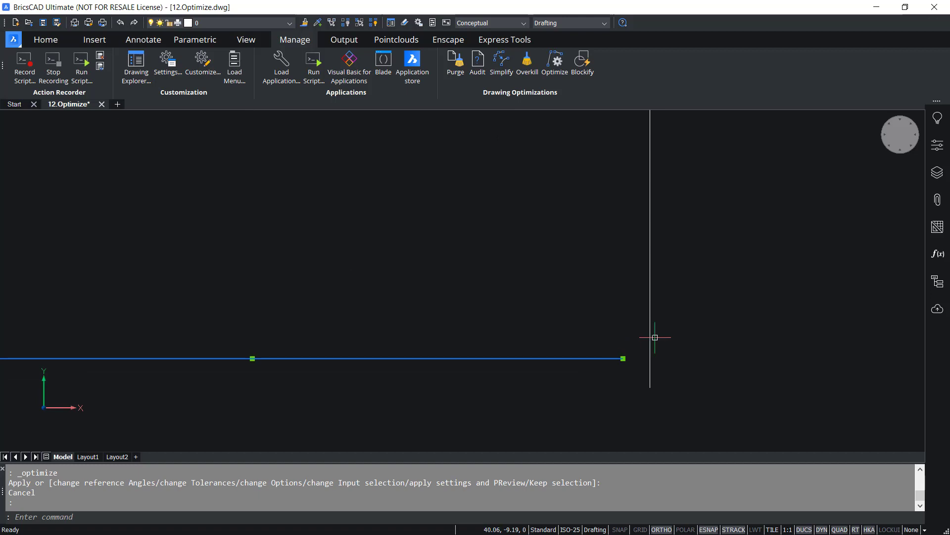
{"action": "left_click", "coordinate": [651, 339]}
Step: Zoom out, rerun Optimize and scroll its panel down to Preview
{"action": "scroll", "coordinate": [638, 368], "scroll_direction": "up", "scroll_amount": 1}
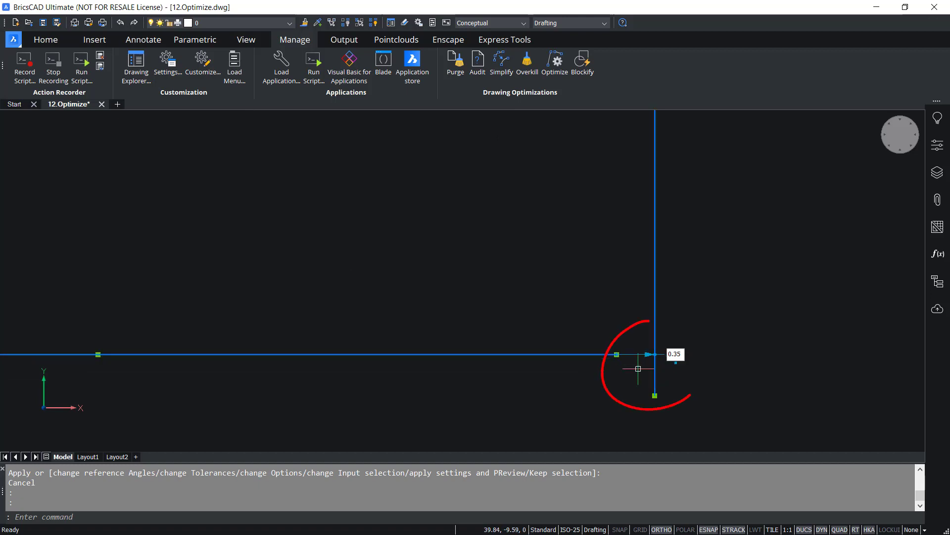
{"action": "scroll", "coordinate": [636, 381], "scroll_direction": "down", "scroll_amount": 1}
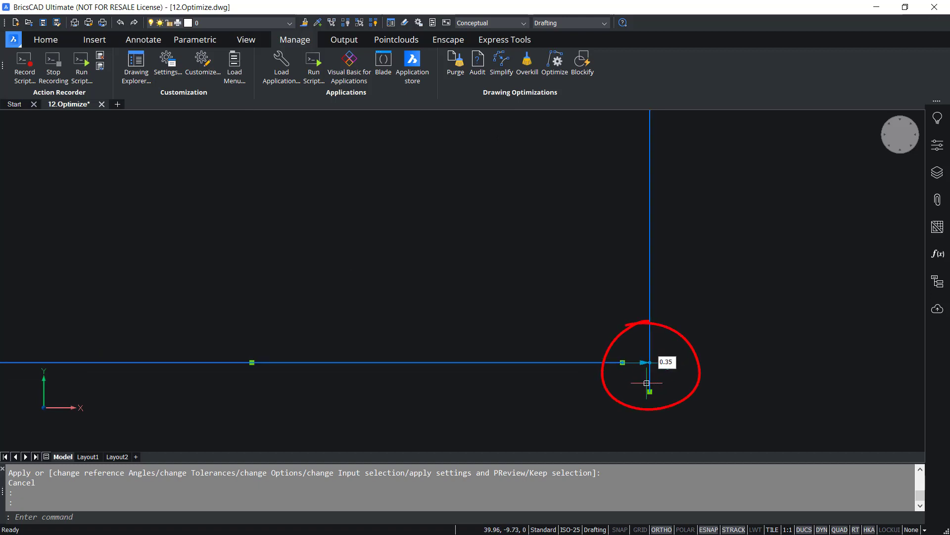
{"action": "scroll", "coordinate": [647, 381], "scroll_direction": "down", "scroll_amount": 2}
{"action": "key", "text": "Return"}
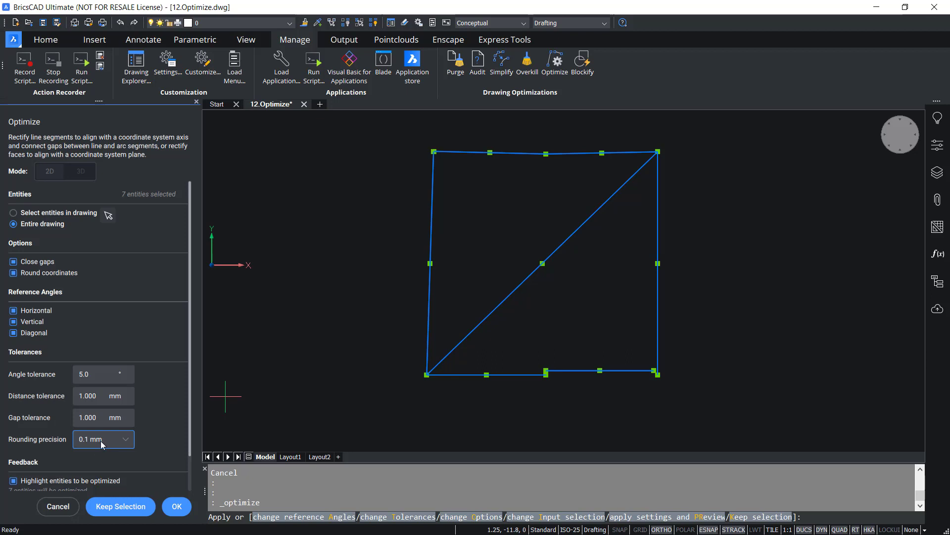
{"action": "scroll", "coordinate": [94, 455], "scroll_direction": "down", "scroll_amount": 2}
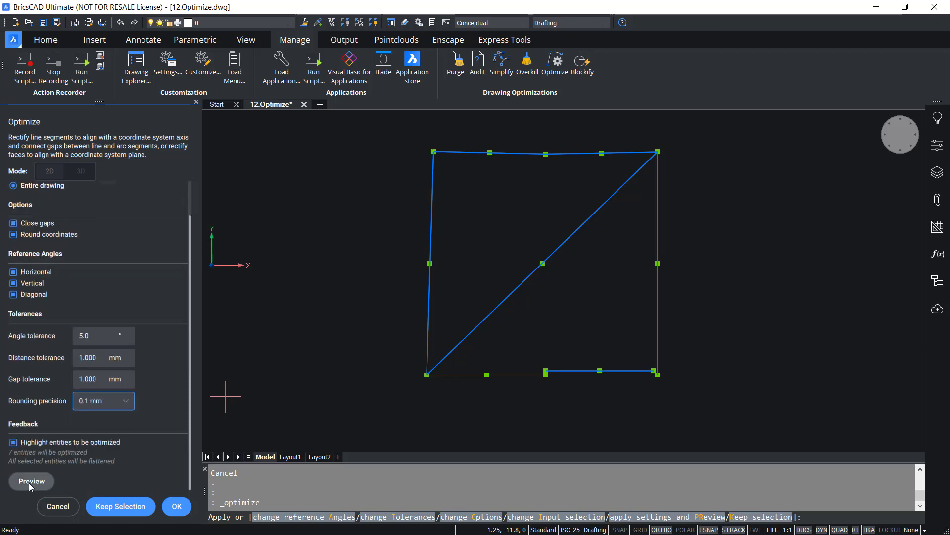
Step: Preview the square rectified with 3 gaps closed and 7 segments straightened, then close Optimize
{"action": "left_click", "coordinate": [31, 481]}
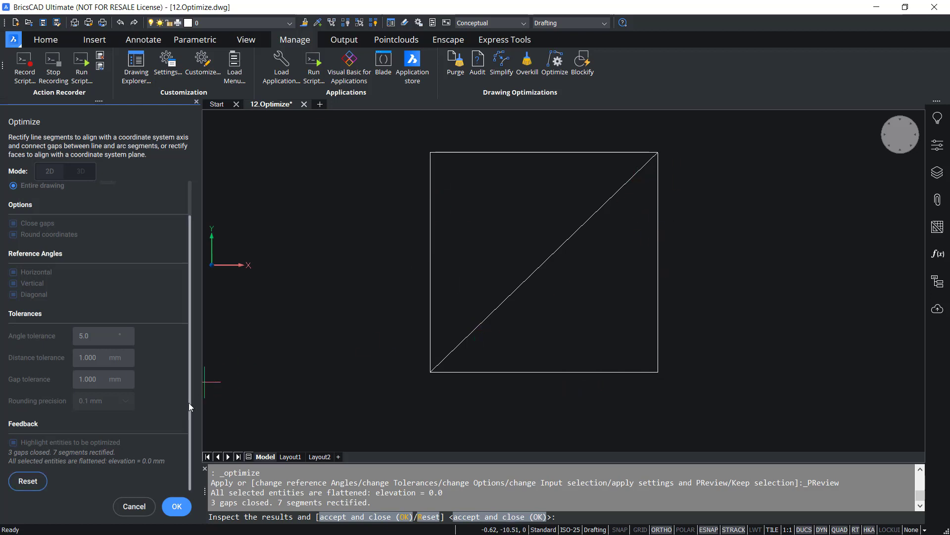
{"action": "left_click", "coordinate": [176, 507]}
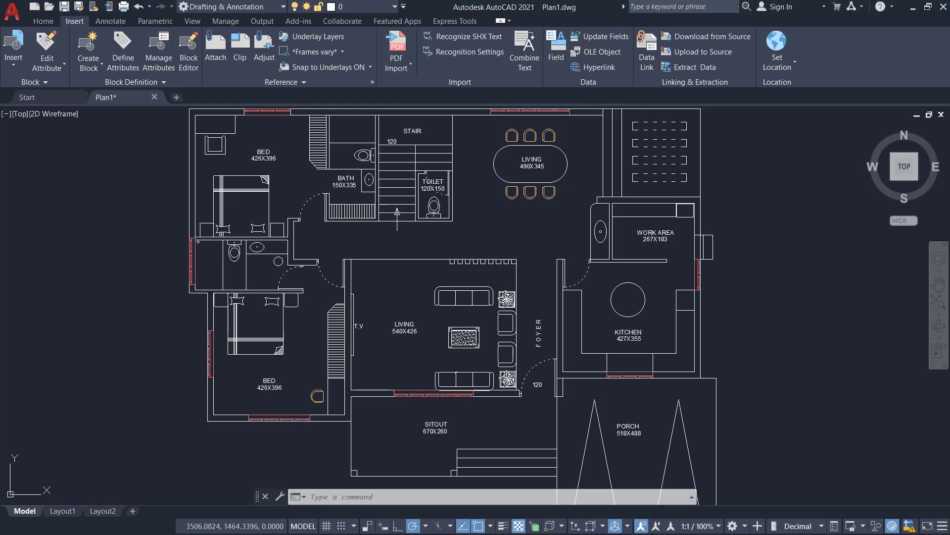
Step: Zoom in on the upper-left 426X396 bedroom, 150X335 bath and stair of Plan1
{"action": "scroll", "coordinate": [349, 218], "scroll_direction": "up", "scroll_amount": 4}
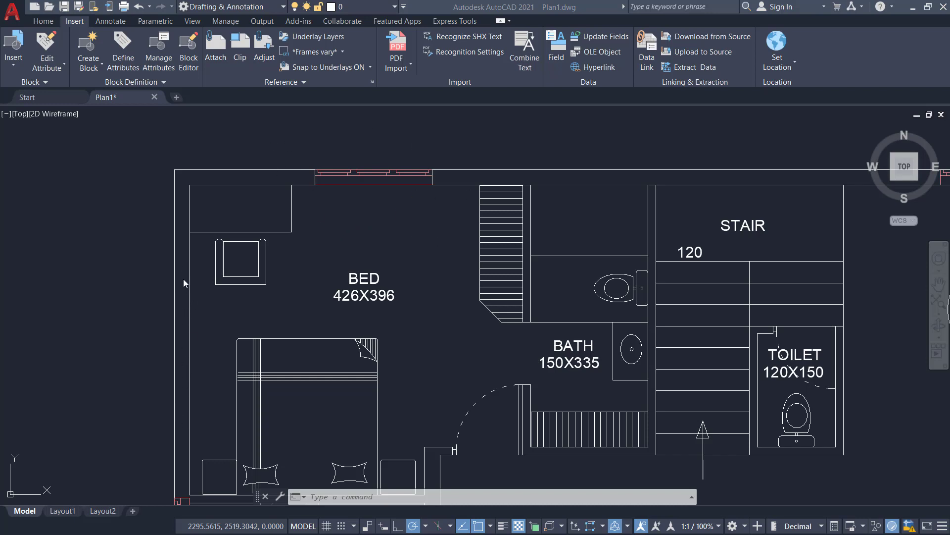
Step: Copy the top bedroom window to the midpoint of the bedroom's left wall
{"action": "left_click", "coordinate": [43, 21]}
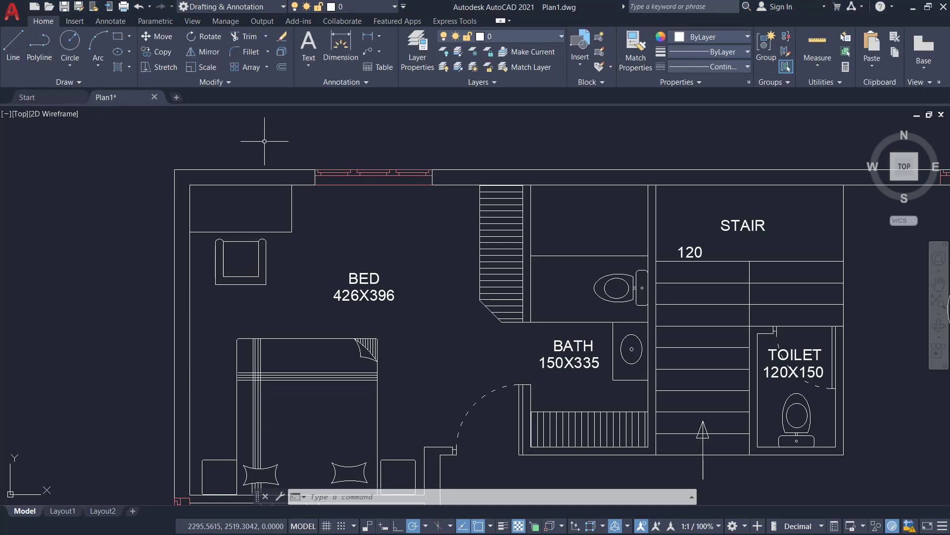
{"action": "type", "text": "co"}
{"action": "key", "text": "Return"}
{"action": "left_click", "coordinate": [298, 150]}
{"action": "left_click", "coordinate": [463, 203]}
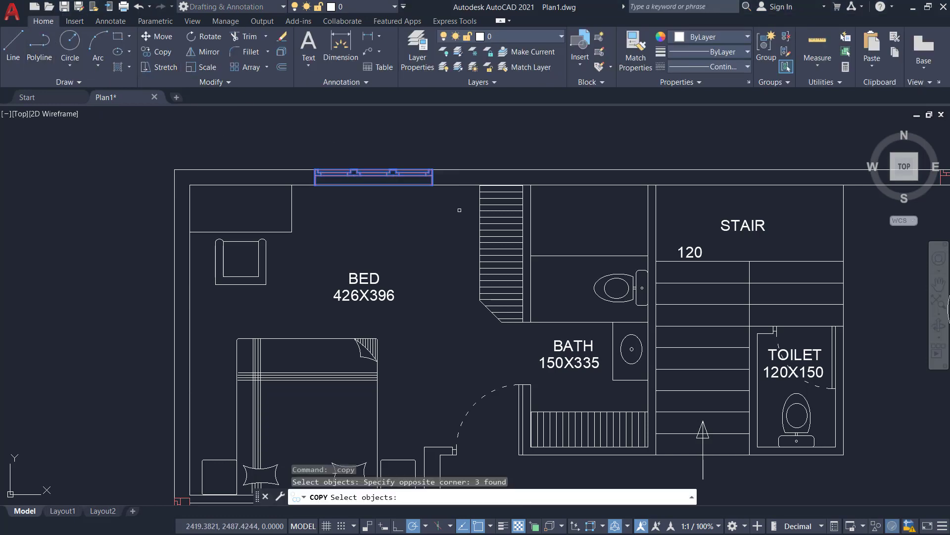
{"action": "key", "text": "Return"}
{"action": "left_click", "coordinate": [374, 184]}
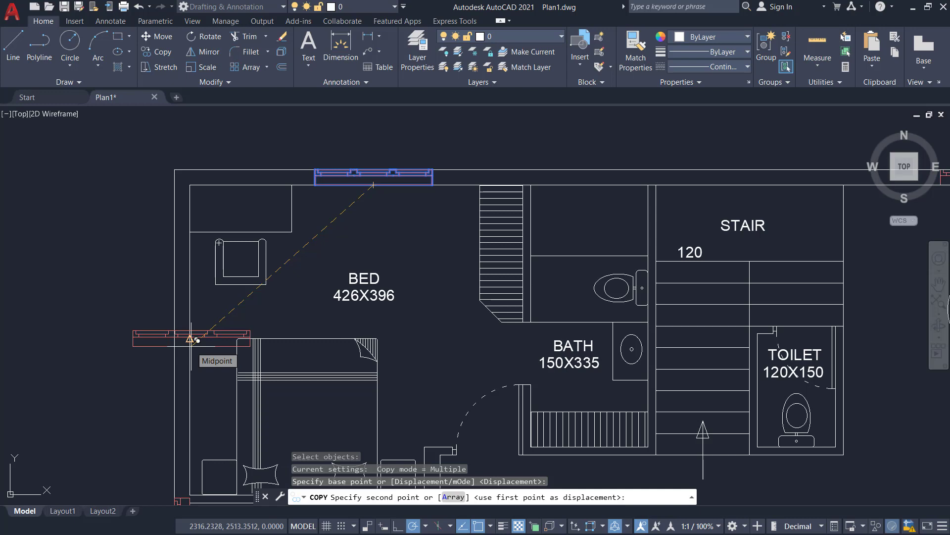
{"action": "left_click", "coordinate": [197, 340]}
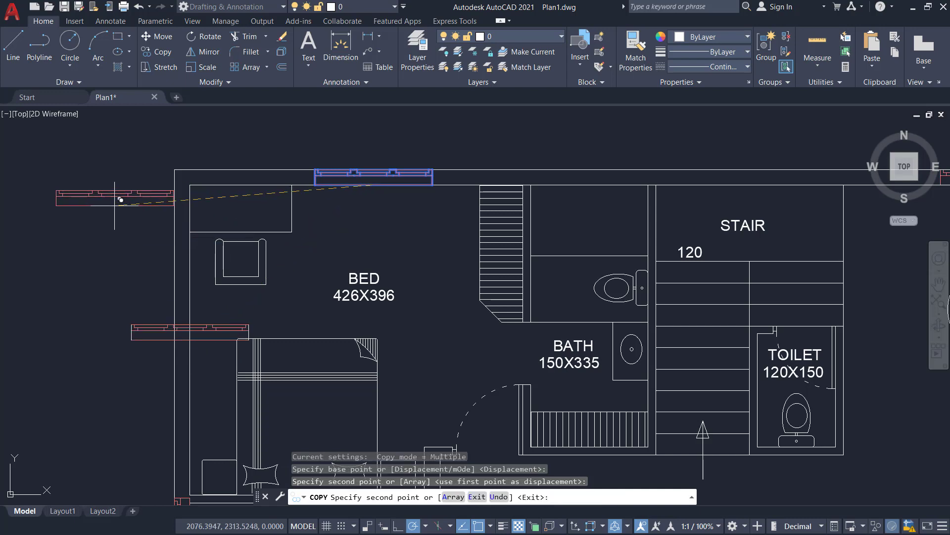
{"action": "key", "text": "Escape"}
Step: Rotate the copied window 90° about its bottom midpoint so it stands upright
{"action": "left_click", "coordinate": [203, 36]}
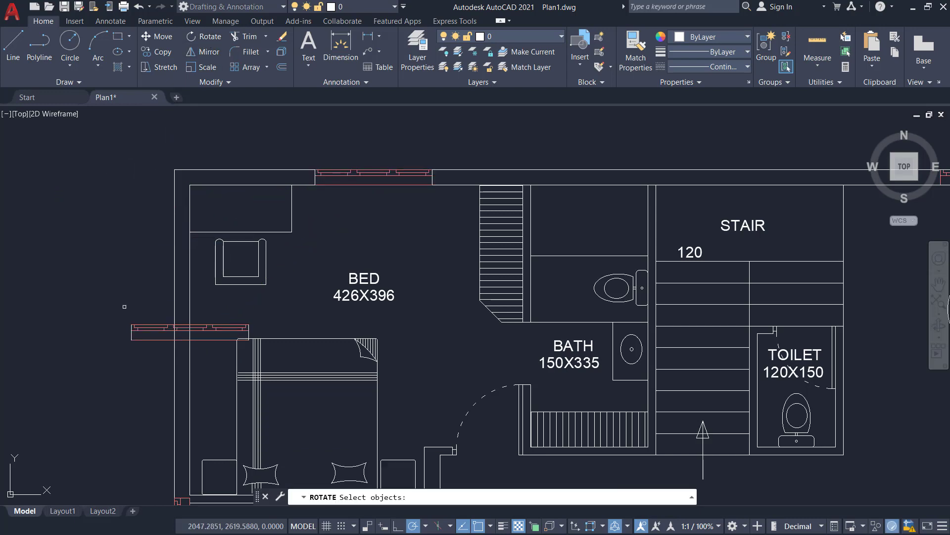
{"action": "left_click", "coordinate": [94, 298]}
{"action": "left_click", "coordinate": [250, 351]}
{"action": "key", "text": "Return"}
{"action": "scroll", "coordinate": [227, 340], "scroll_direction": "up", "scroll_amount": 2}
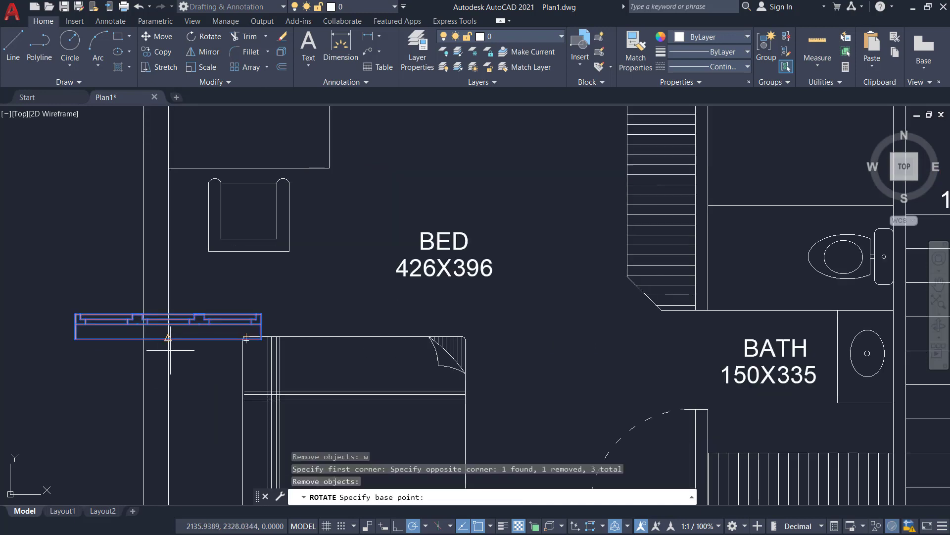
{"action": "left_click", "coordinate": [168, 340]}
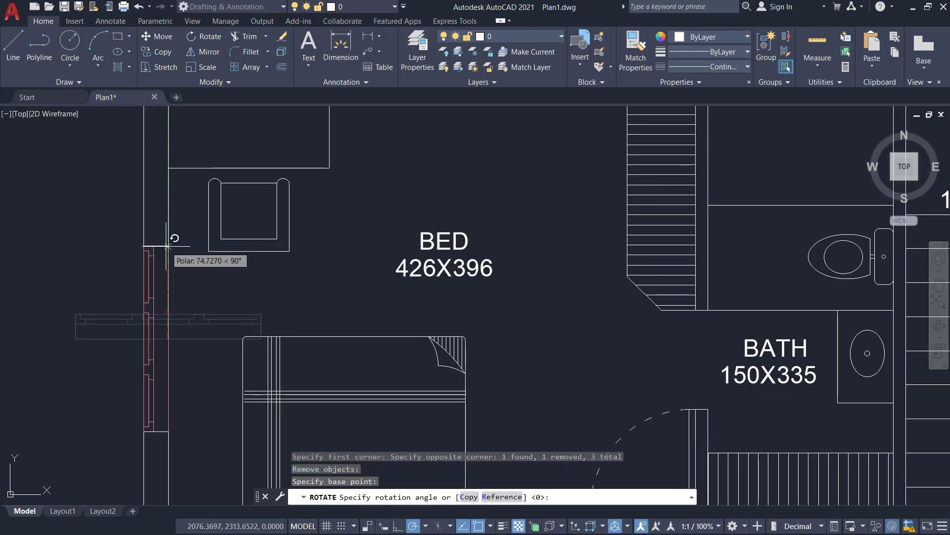
{"action": "type", "text": "90"}
{"action": "key", "text": "Return"}
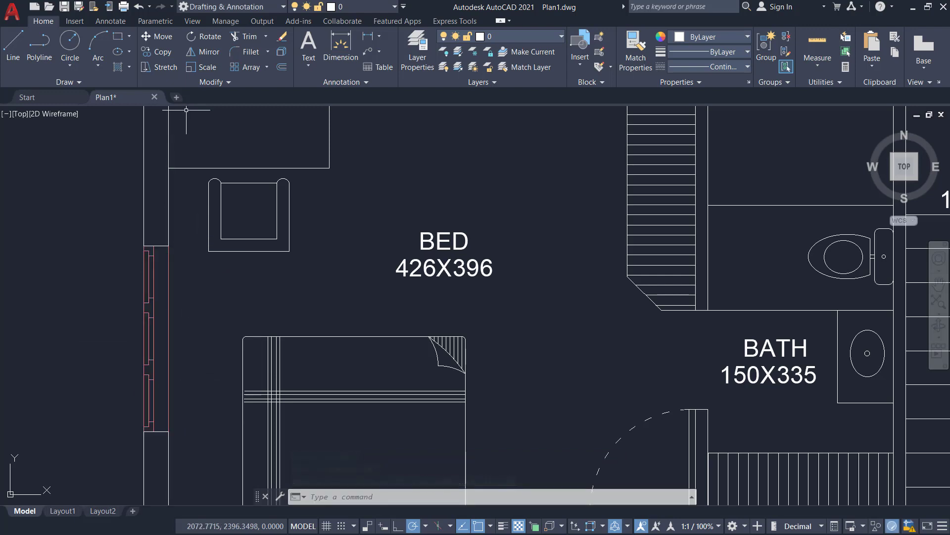
Step: Mirror the upright window along its length, erasing the original
{"action": "left_click", "coordinate": [203, 51]}
{"action": "left_click", "coordinate": [110, 224]}
{"action": "left_click", "coordinate": [190, 472]}
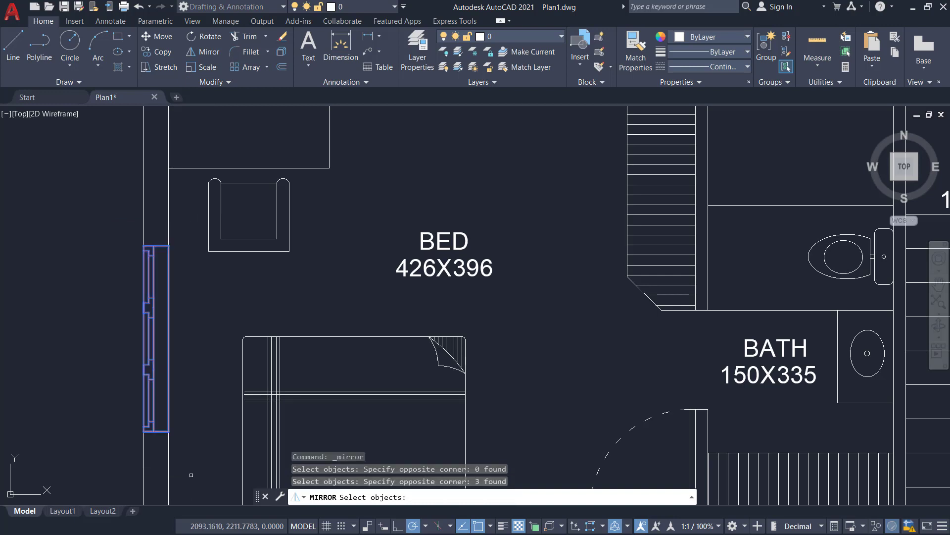
{"action": "key", "text": "Return"}
{"action": "left_click", "coordinate": [156, 430]}
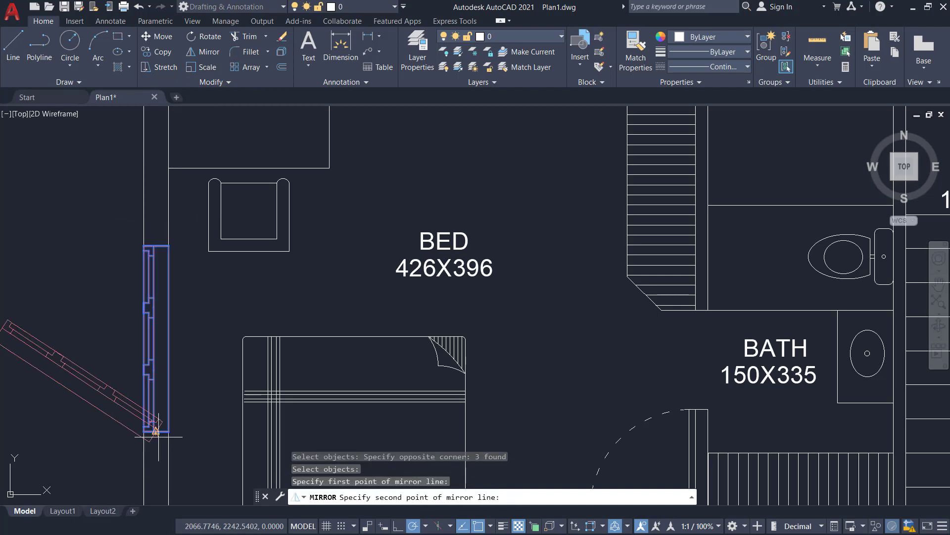
{"action": "left_click", "coordinate": [155, 245]}
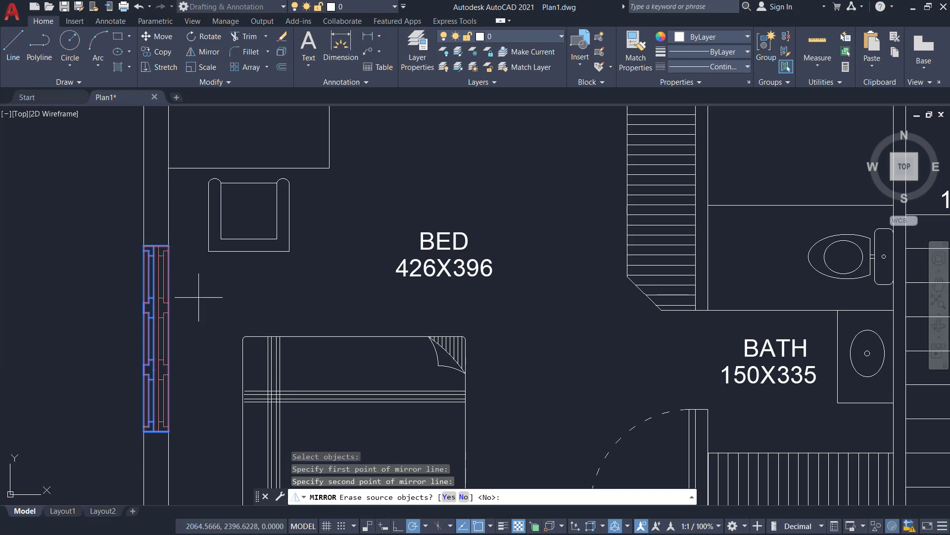
{"action": "key", "text": "Return"}
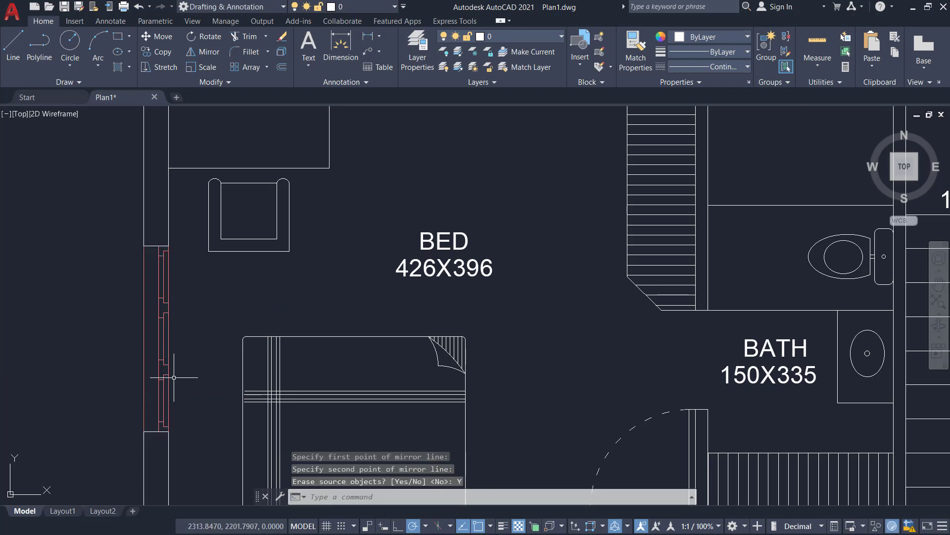
{"action": "scroll", "coordinate": [171, 342], "scroll_direction": "down", "scroll_amount": 4}
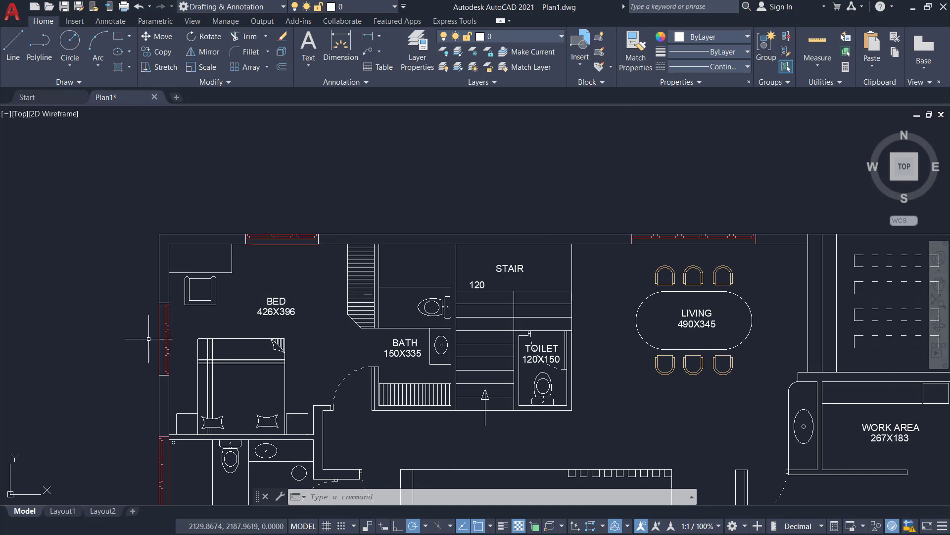
{"action": "scroll", "coordinate": [140, 371], "scroll_direction": "up", "scroll_amount": 2}
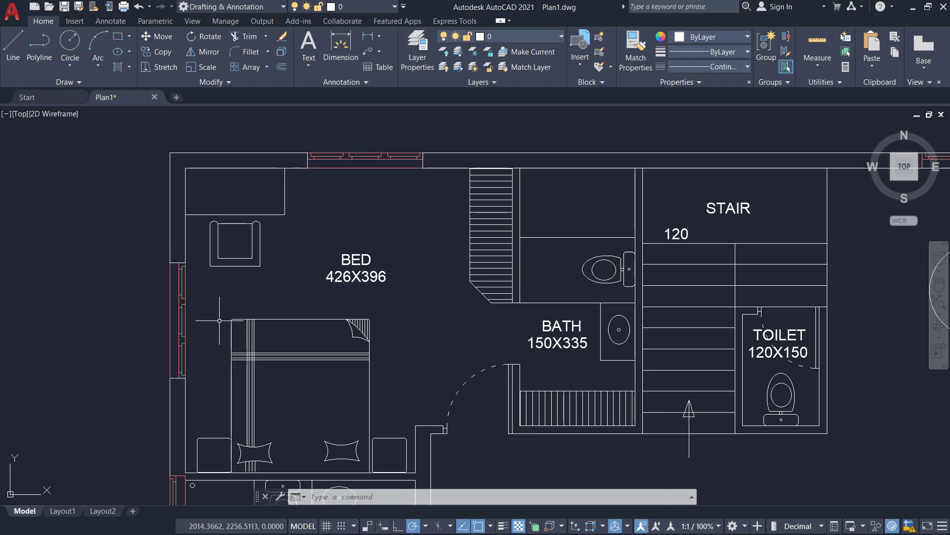
{"action": "type", "text": "e"}
{"action": "key", "text": "Return"}
{"action": "left_click", "coordinate": [148, 248]}
{"action": "left_click", "coordinate": [205, 391]}
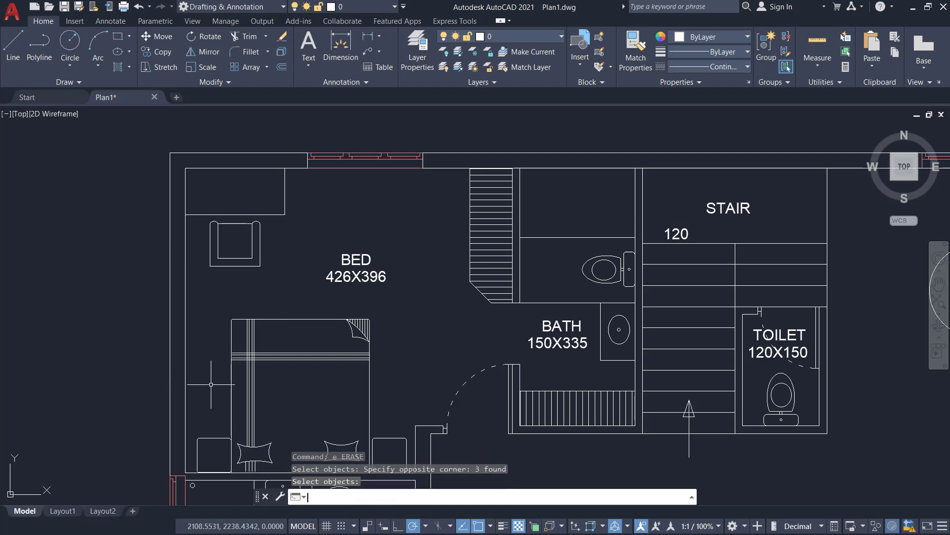
{"action": "key", "text": "Return"}
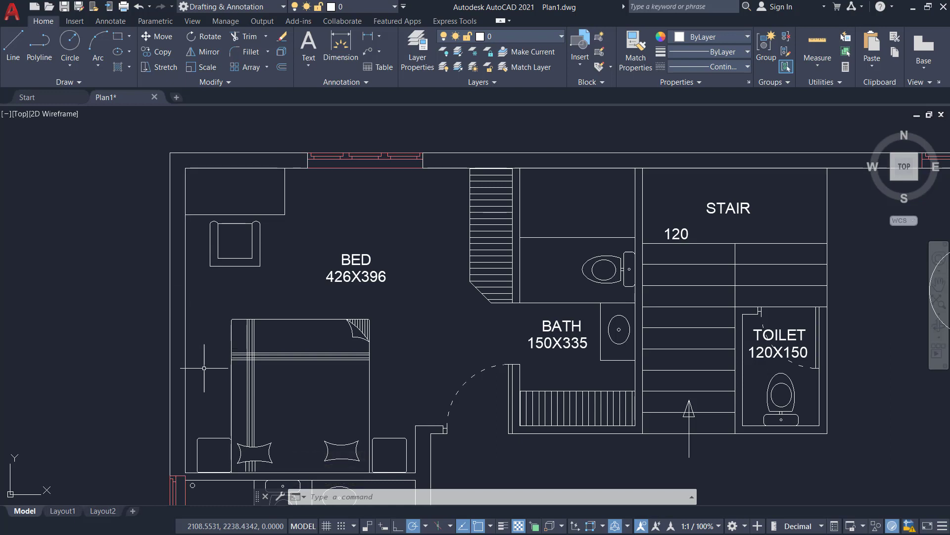
{"action": "type", "text": "u"}
{"action": "key", "text": "Return"}
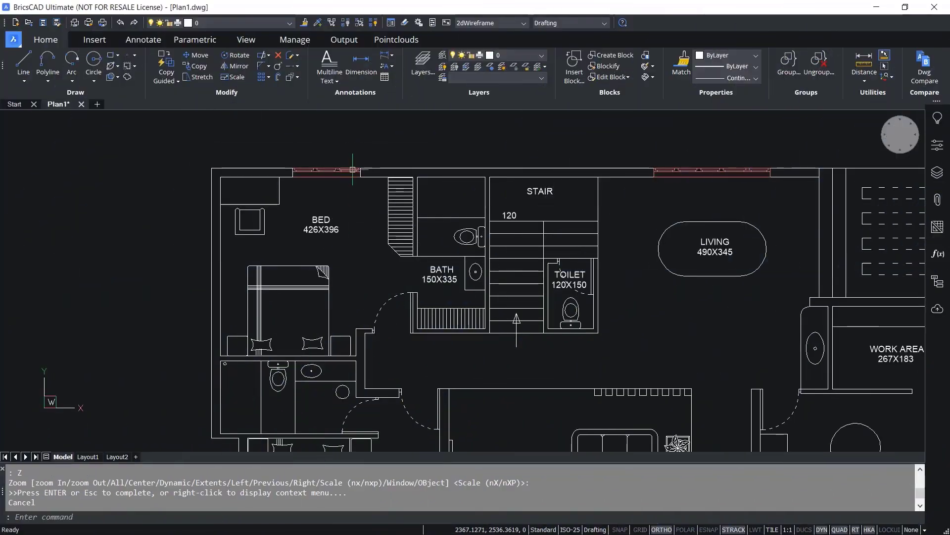
{"action": "scroll", "coordinate": [353, 160], "scroll_direction": "up", "scroll_amount": 1}
{"action": "key", "text": "Escape"}
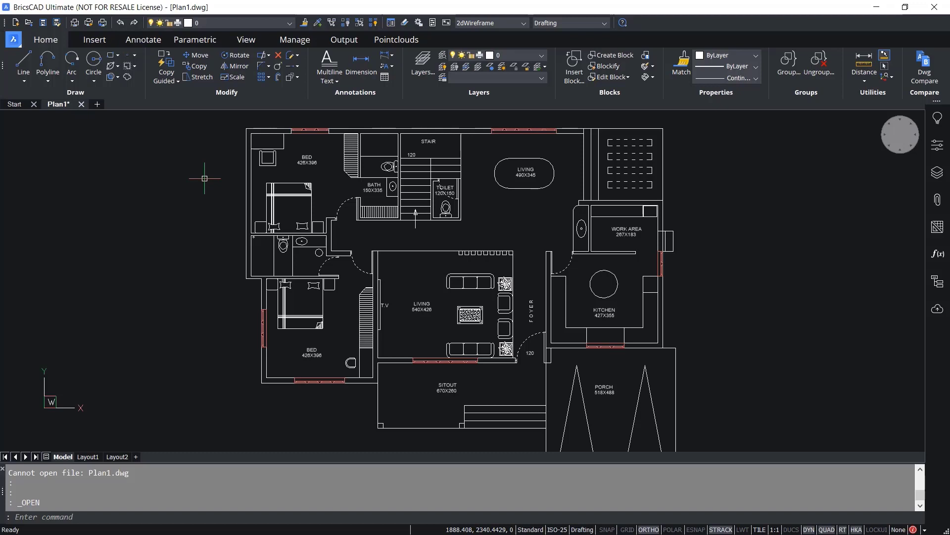
{"action": "middle_click_drag", "start_coordinate": [217, 162], "coordinate": [224, 211]}
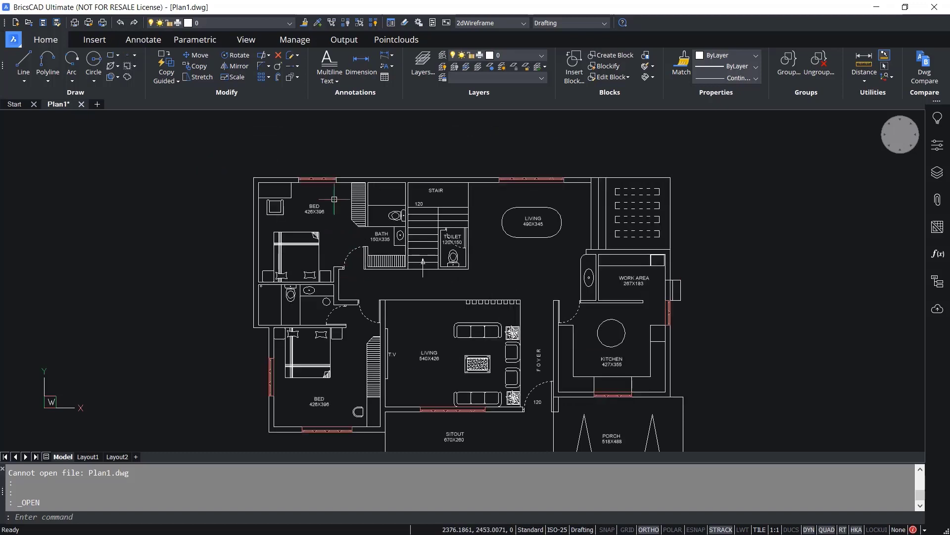
{"action": "scroll", "coordinate": [334, 199], "scroll_direction": "up", "scroll_amount": 3}
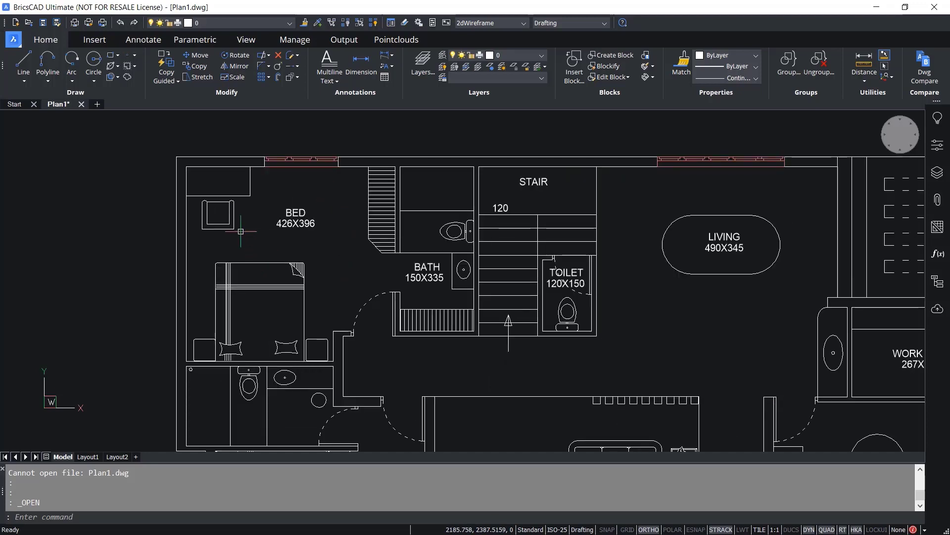
Step: Start Copy Guided and pick the first corner of a window around the top bedroom window
{"action": "left_click", "coordinate": [165, 75]}
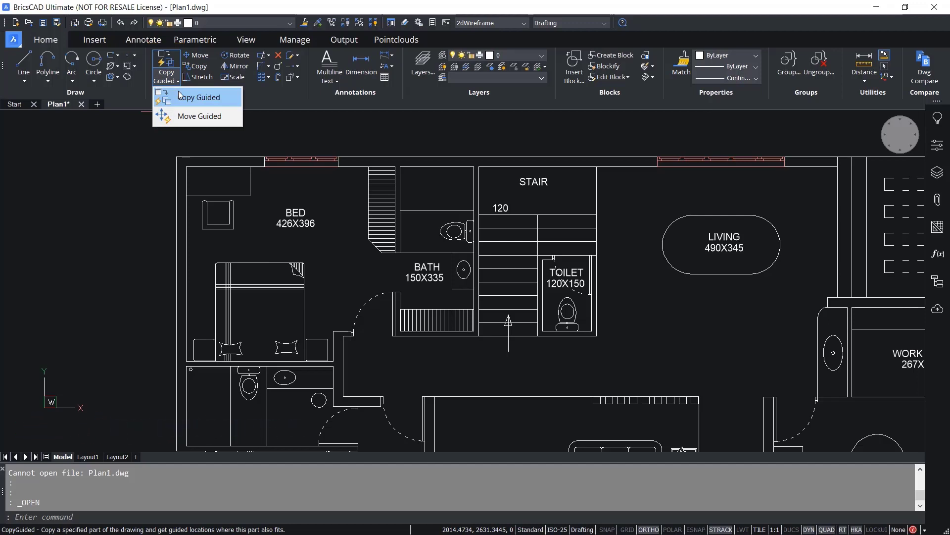
{"action": "left_click", "coordinate": [180, 96]}
{"action": "left_click", "coordinate": [257, 144]}
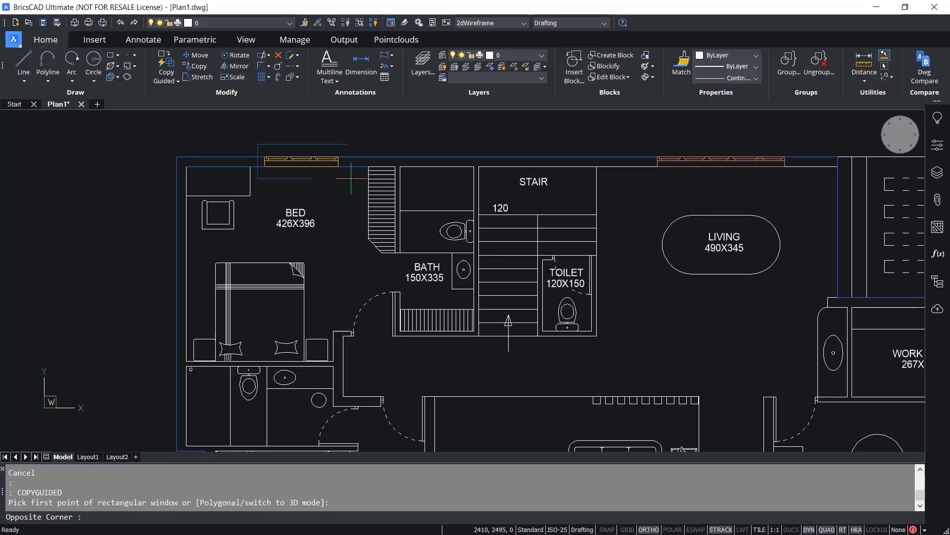
Step: Select the top bedroom window and preview its copy, switching the guide distance to the other side
{"action": "left_click", "coordinate": [351, 178]}
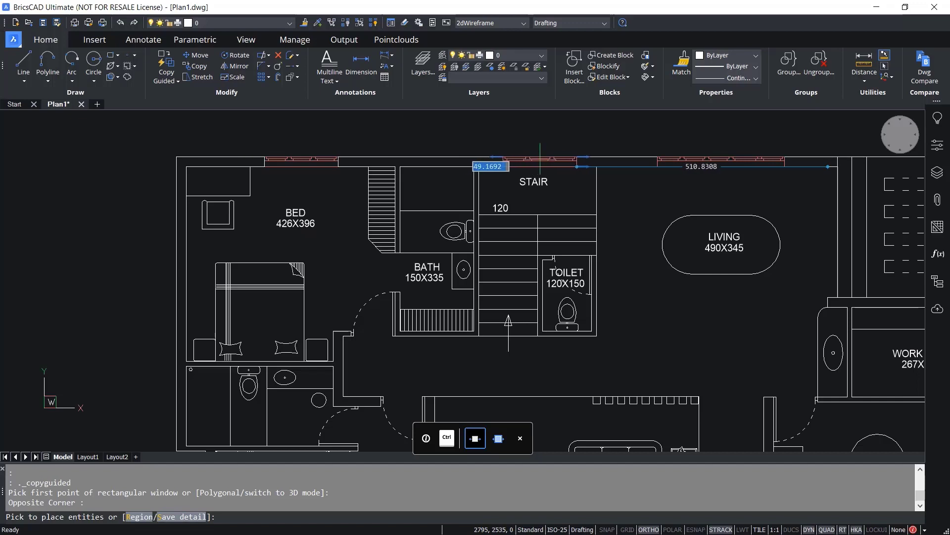
{"action": "key", "text": "Tab"}
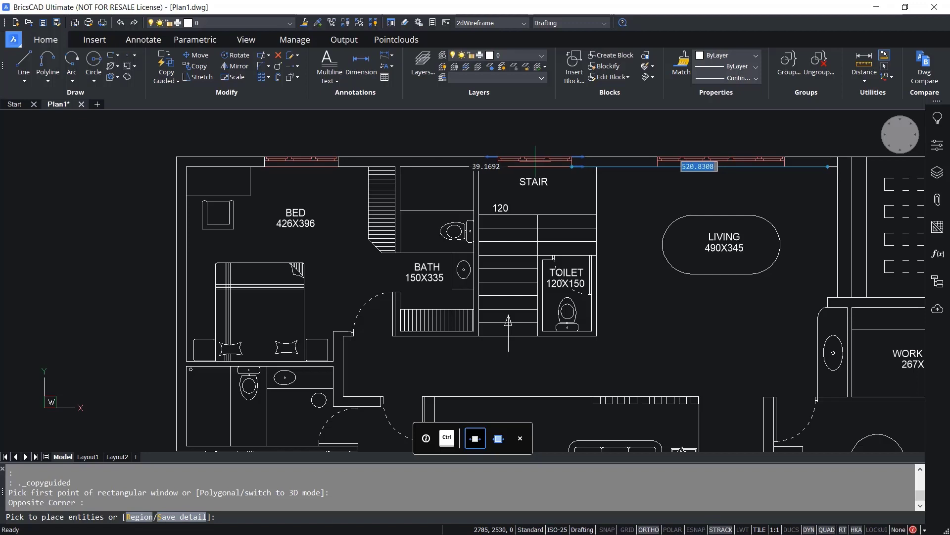
{"action": "scroll", "coordinate": [535, 157], "scroll_direction": "down", "scroll_amount": 1}
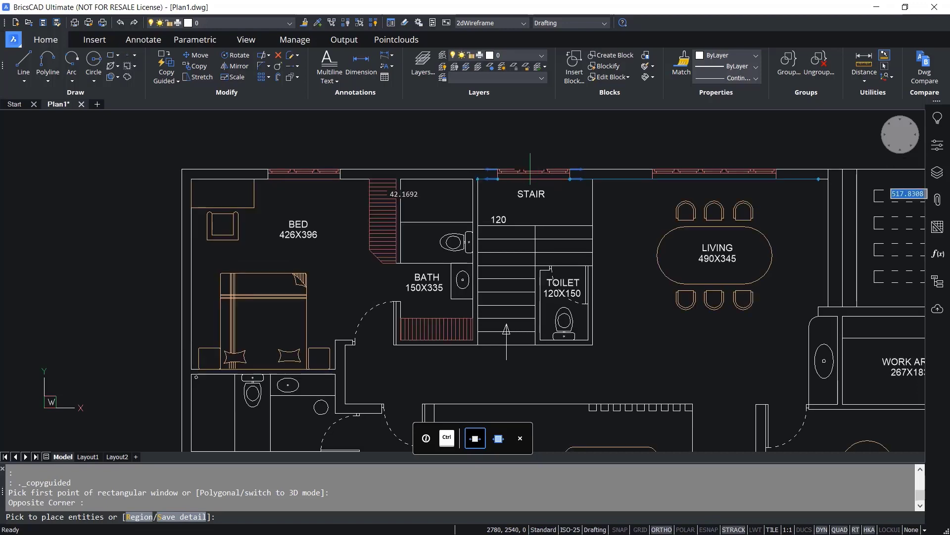
{"action": "scroll", "coordinate": [532, 170], "scroll_direction": "up", "scroll_amount": 5}
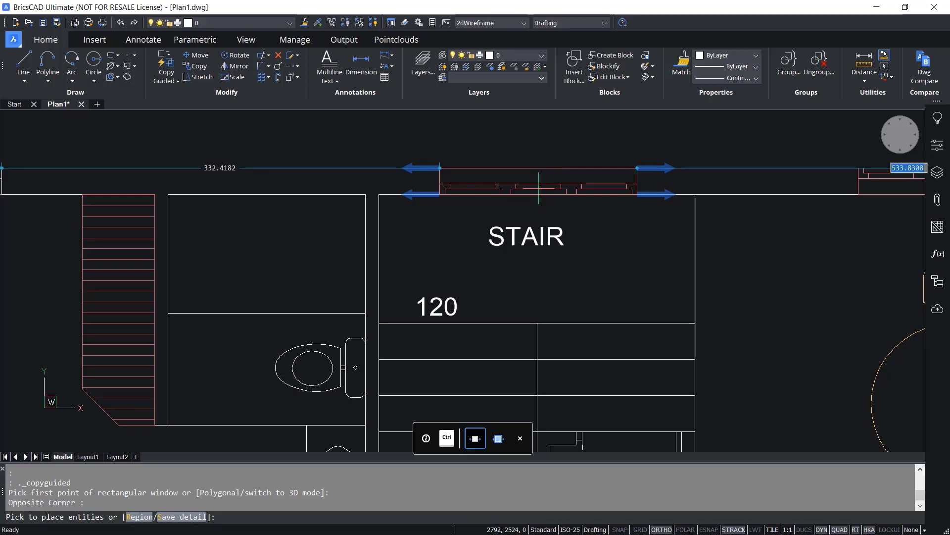
{"action": "scroll", "coordinate": [538, 188], "scroll_direction": "down", "scroll_amount": 4}
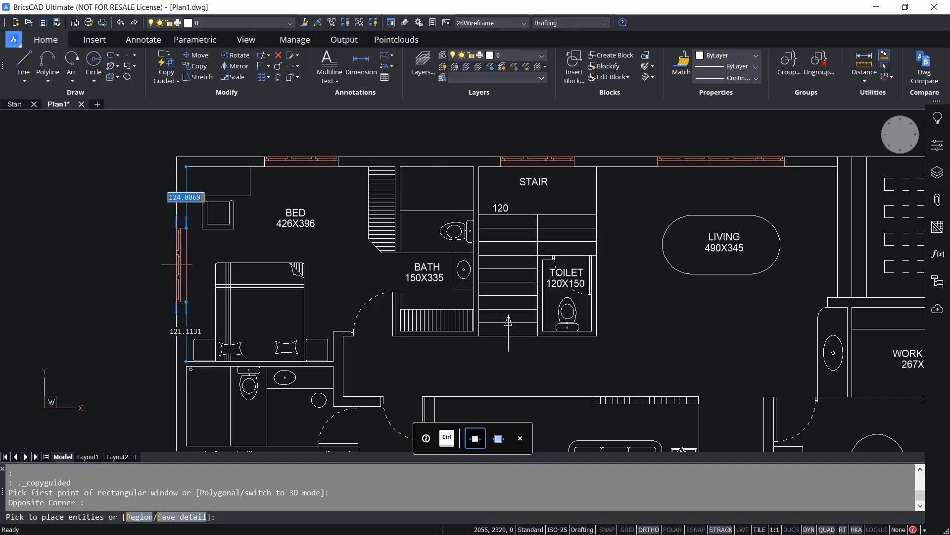
Step: Zoom to bring the window copy preview onto the bedroom's left wall
{"action": "scroll", "coordinate": [178, 263], "scroll_direction": "down", "scroll_amount": 1}
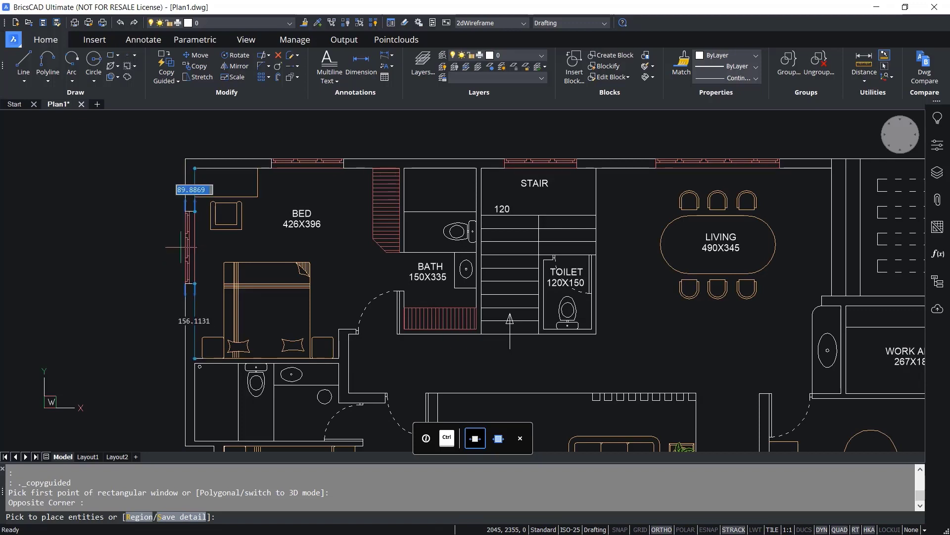
{"action": "scroll", "coordinate": [182, 247], "scroll_direction": "up", "scroll_amount": 1}
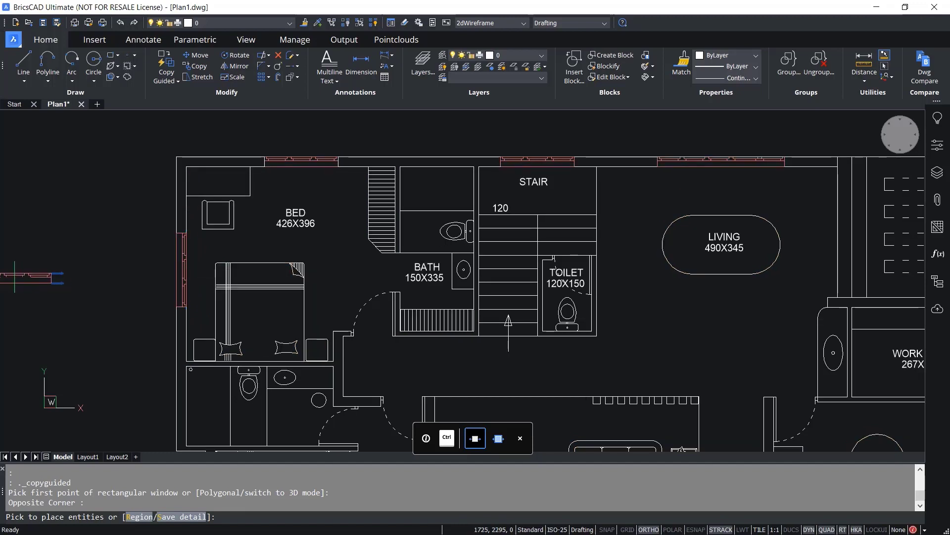
Step: End Copy Guided, then erase the window copies above the stair and in the bedroom's left wall
{"action": "key", "text": "Escape"}
{"action": "left_click", "coordinate": [569, 160]}
{"action": "type", "text": "e"}
{"action": "key", "text": "Return"}
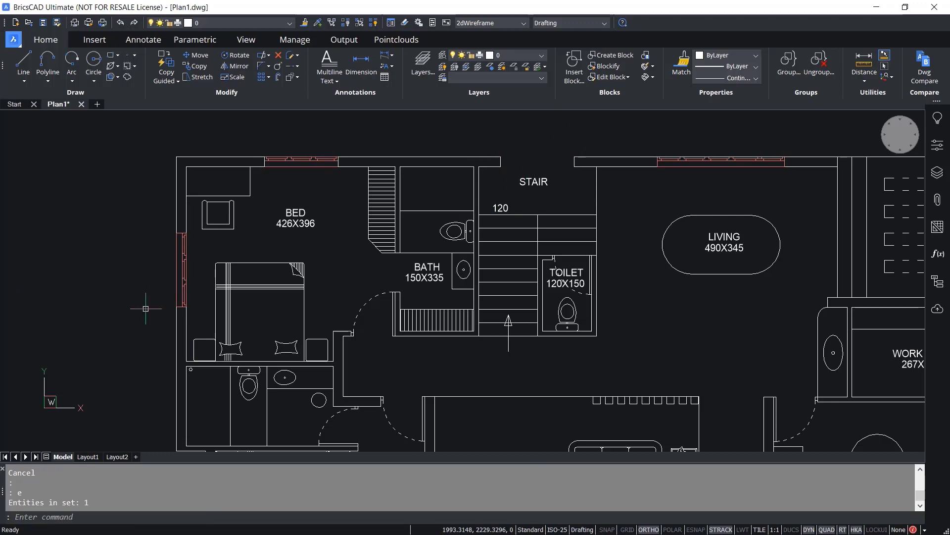
{"action": "left_click", "coordinate": [182, 268]}
{"action": "key", "text": "Delete"}
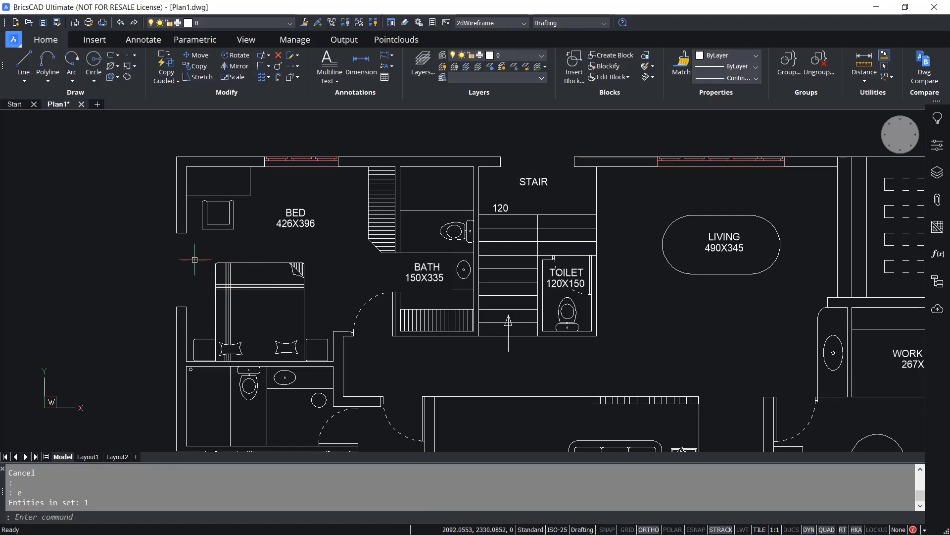